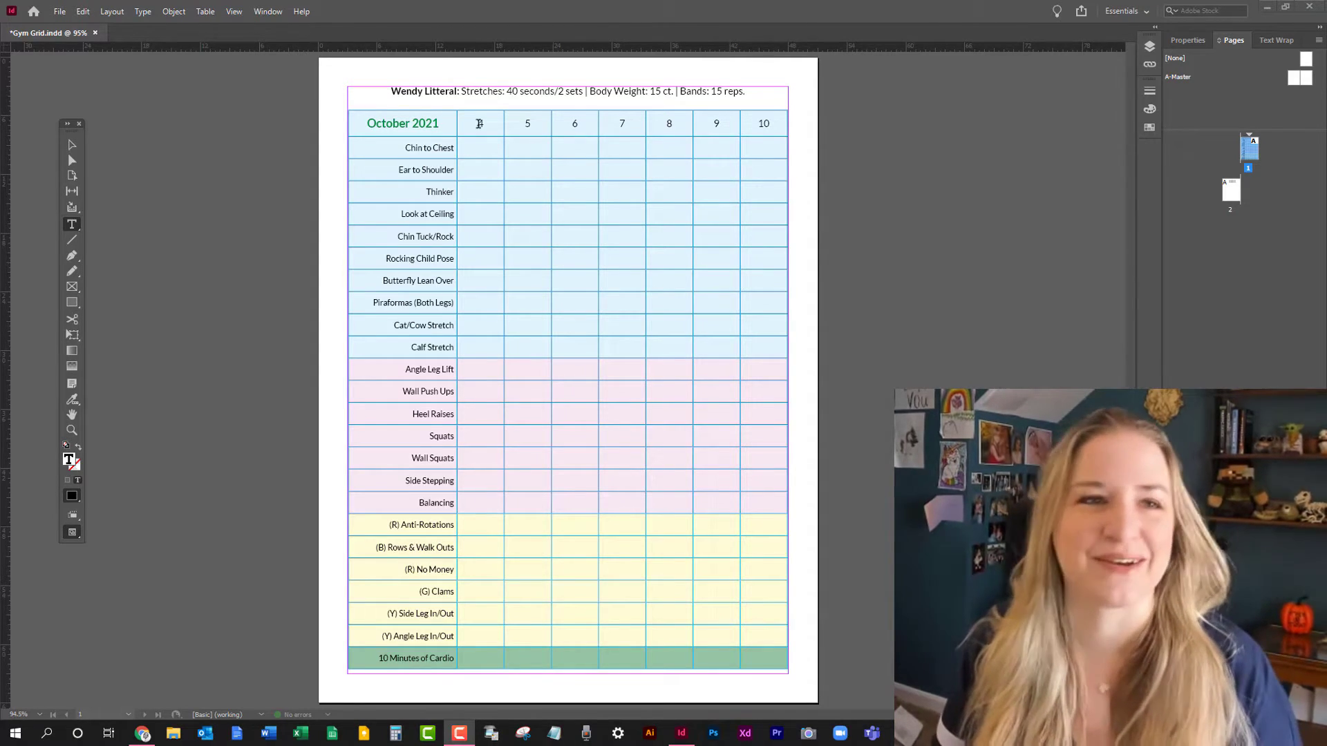
Bring up the document's table styles and switch to its cell styles
{"action": "left_click", "coordinate": [205, 11]}
{"action": "mouse_move", "coordinate": [270, 2]}
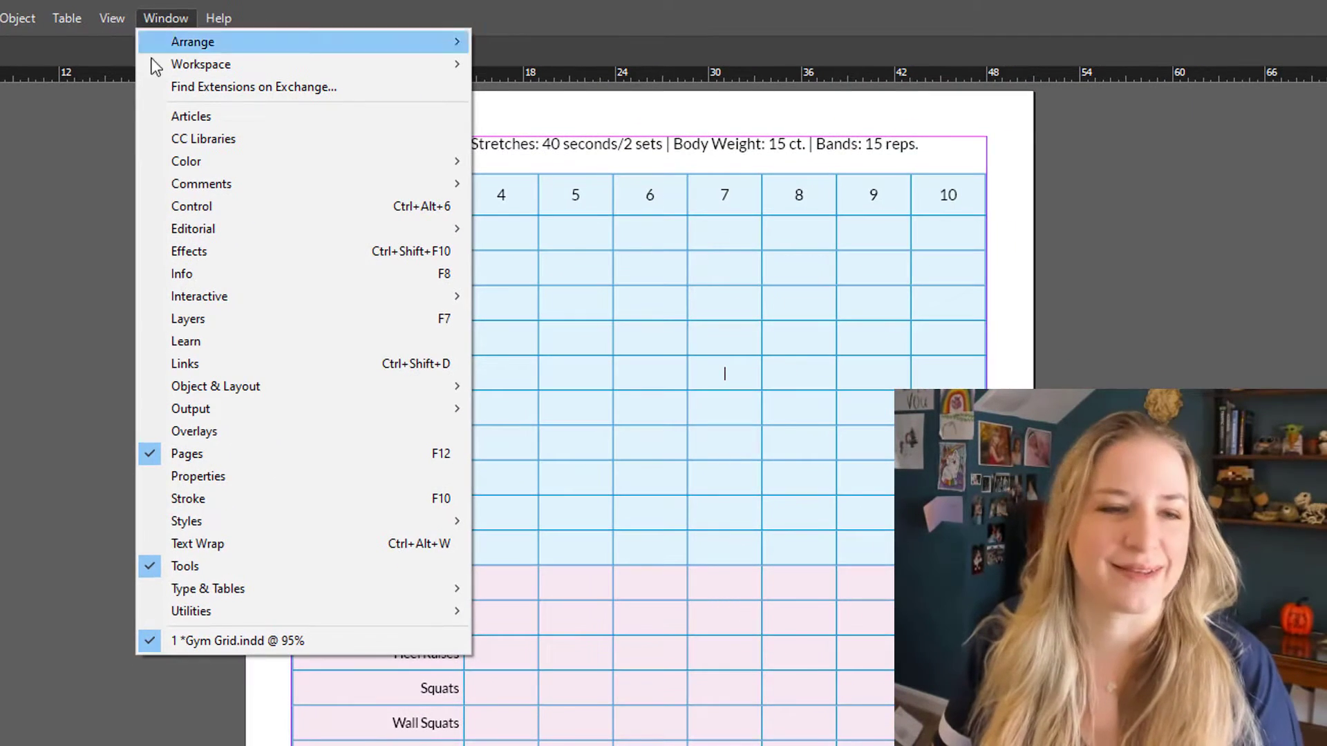
{"action": "mouse_move", "coordinate": [249, 593]}
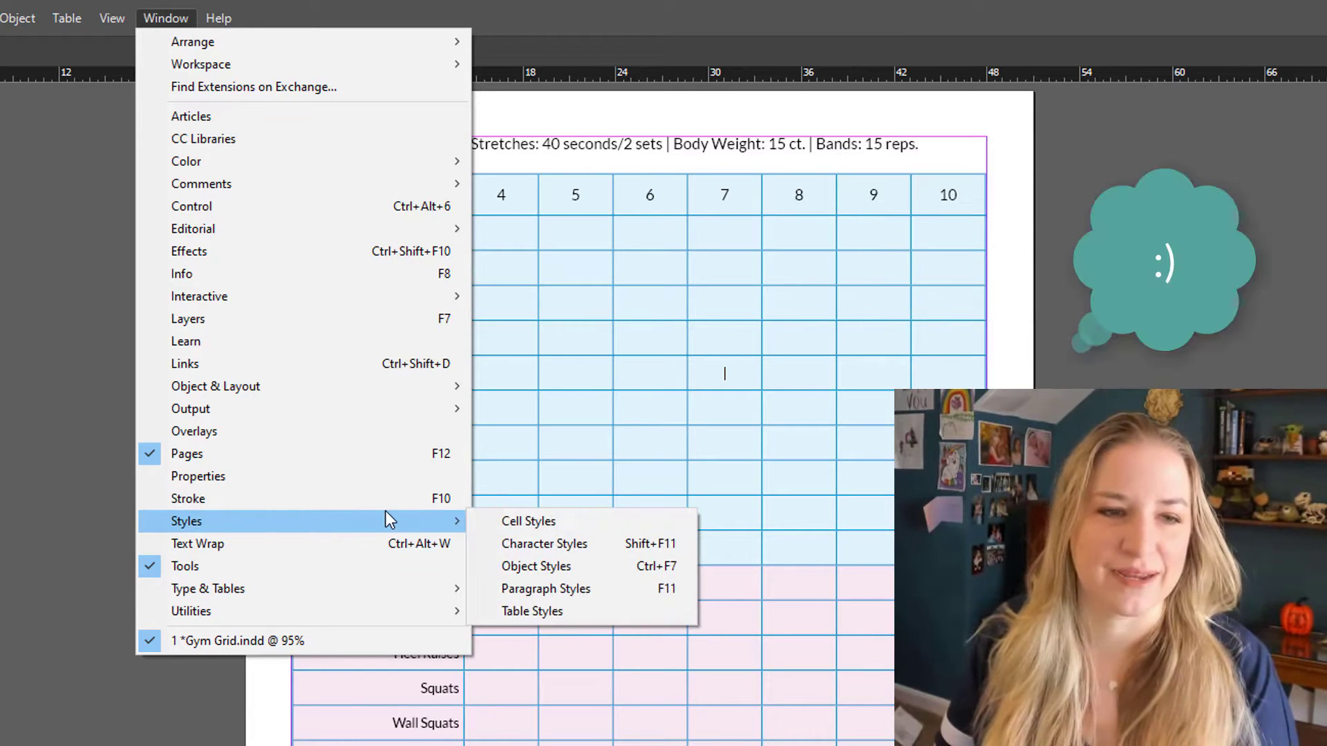
{"action": "left_click", "coordinate": [533, 611]}
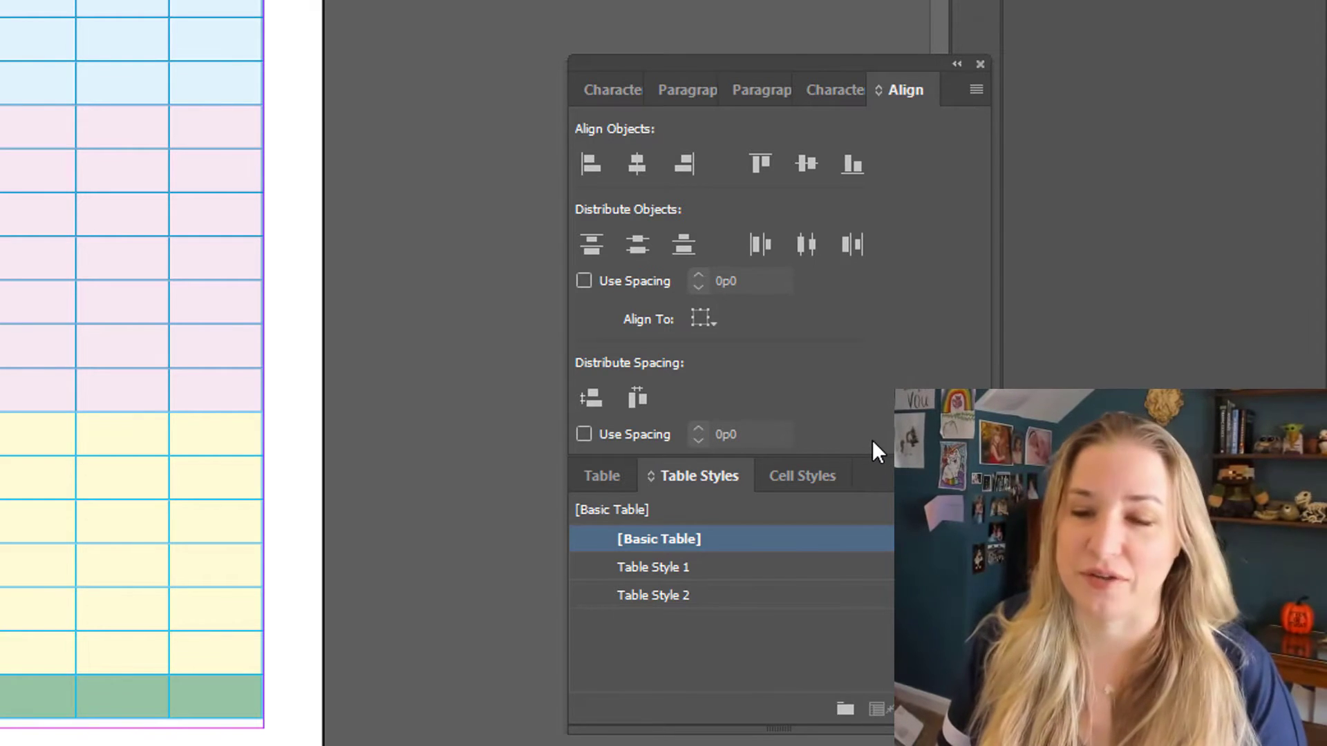
{"action": "left_click", "coordinate": [807, 477]}
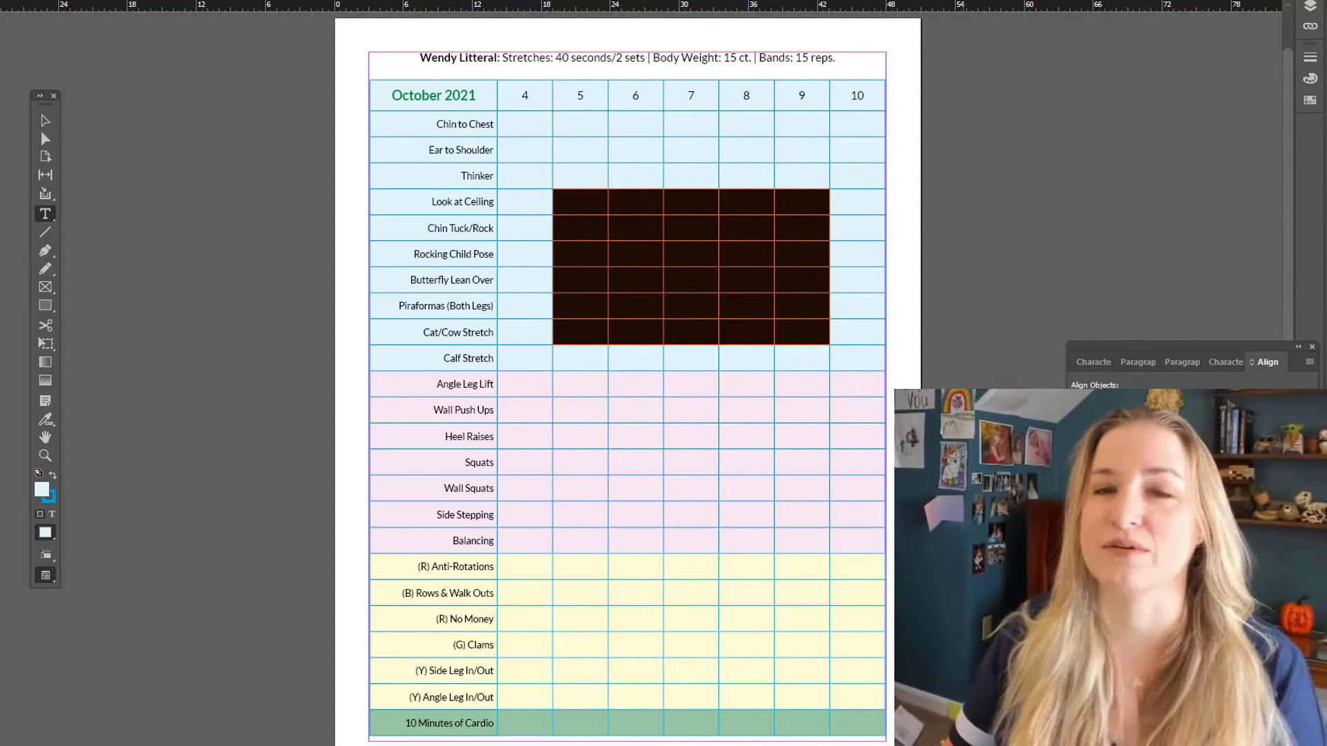
Examine which cell style is used in the workout grid's coloured sections and in the small table's header row
{"action": "left_click", "coordinate": [600, 169]}
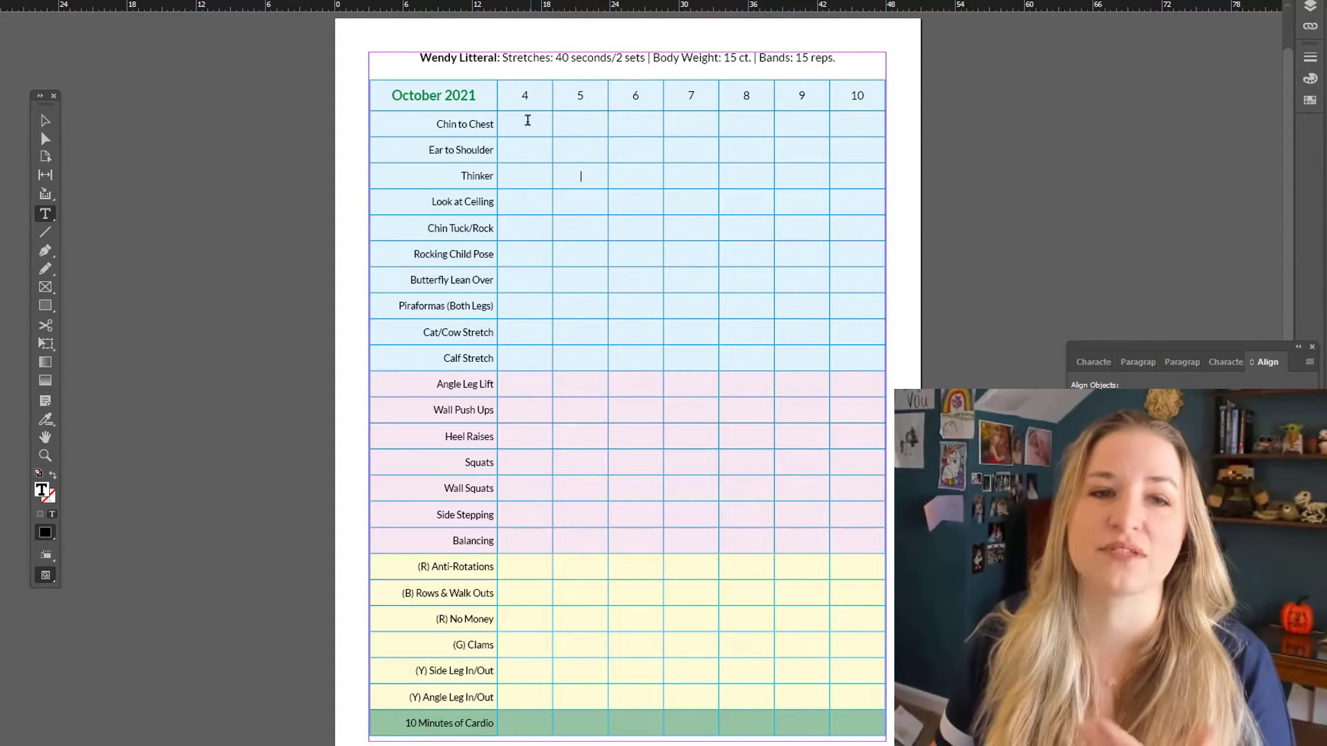
{"action": "left_click_drag", "start_coordinate": [482, 95], "coordinate": [853, 112]}
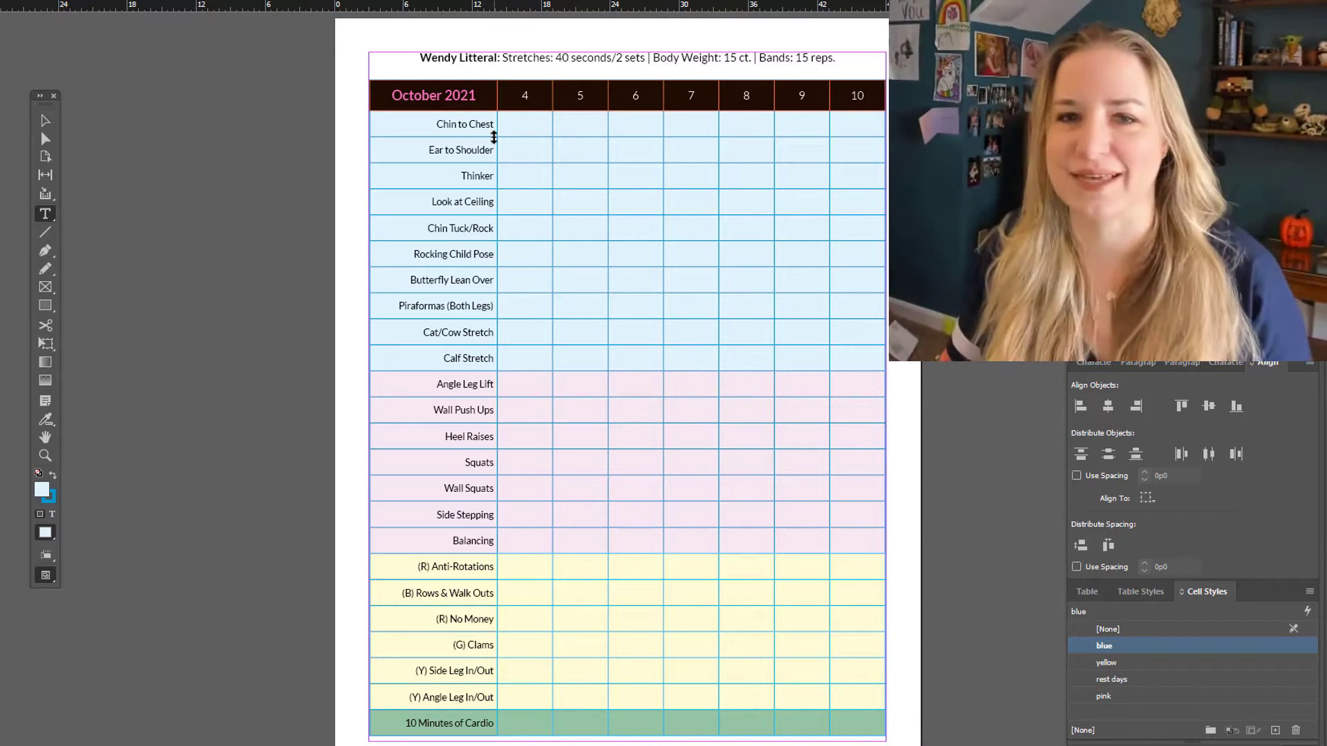
{"action": "left_click", "coordinate": [508, 155]}
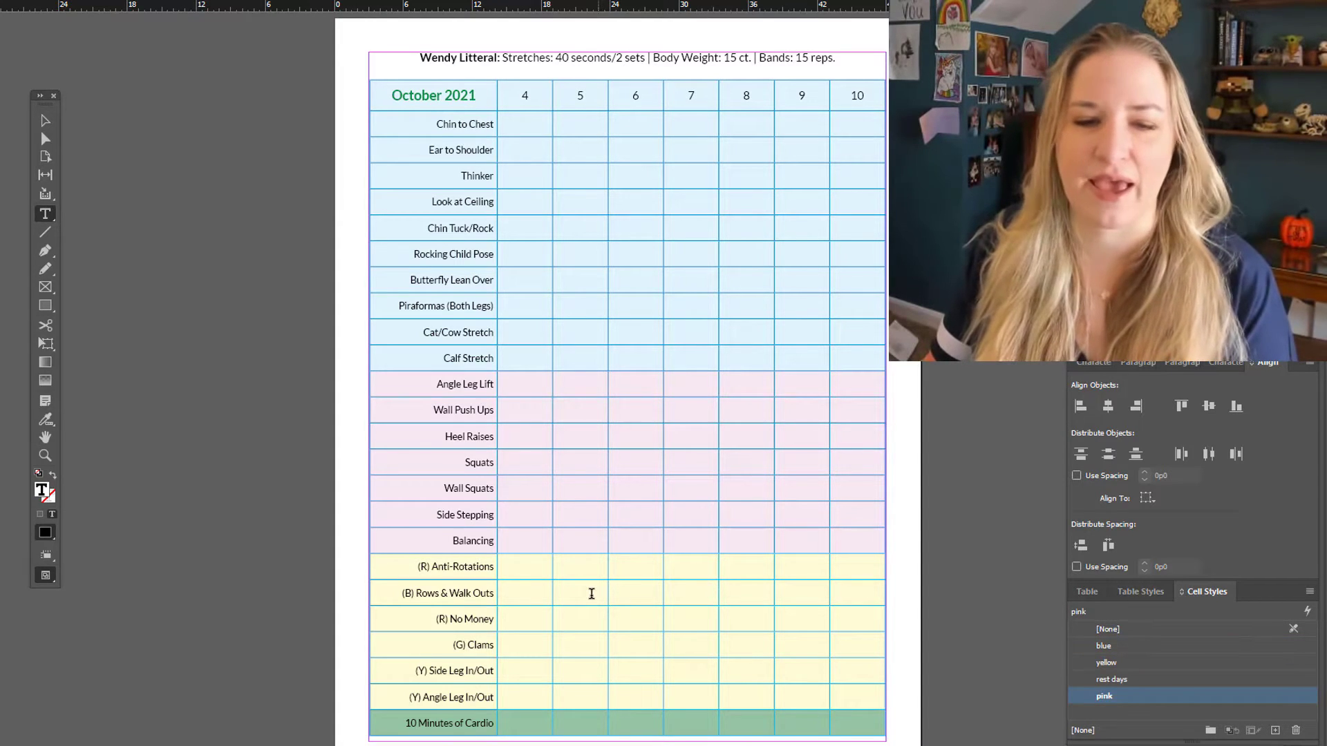
{"action": "left_click_drag", "start_coordinate": [591, 594], "coordinate": [581, 606]}
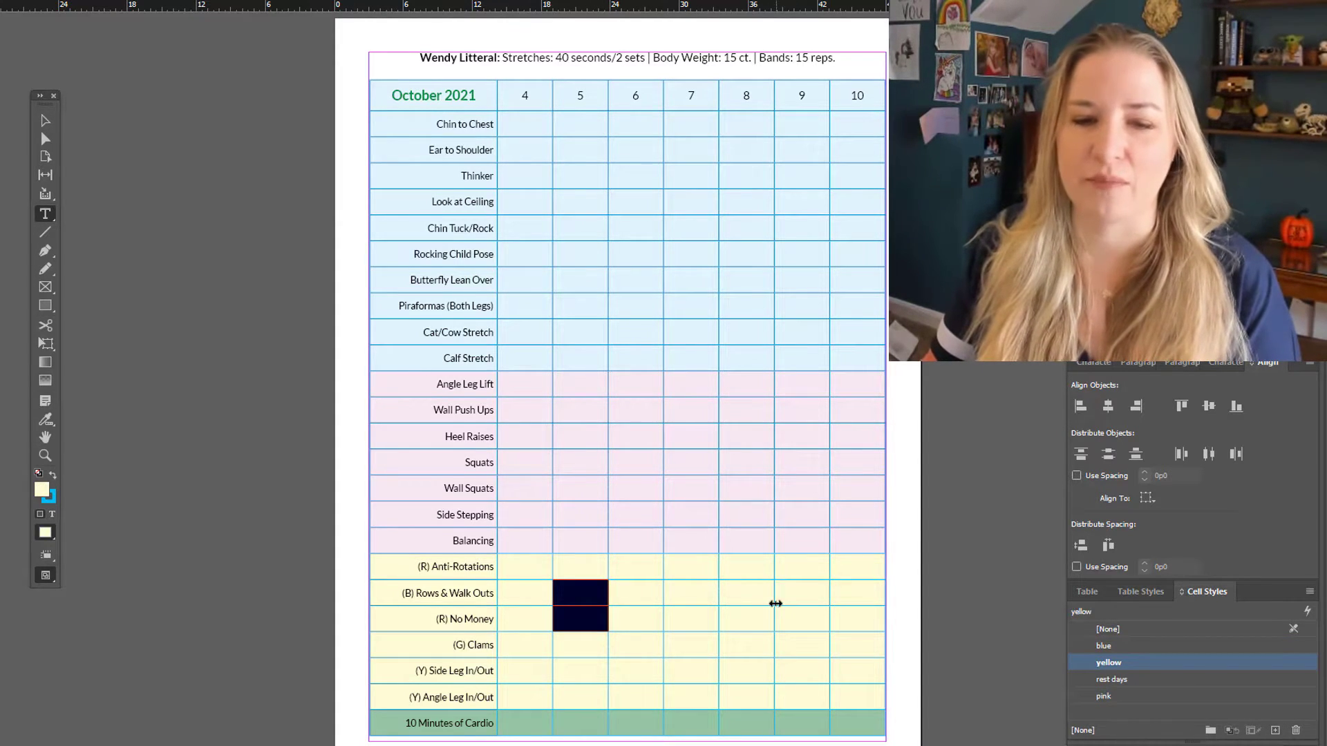
{"action": "left_click", "coordinate": [743, 454]}
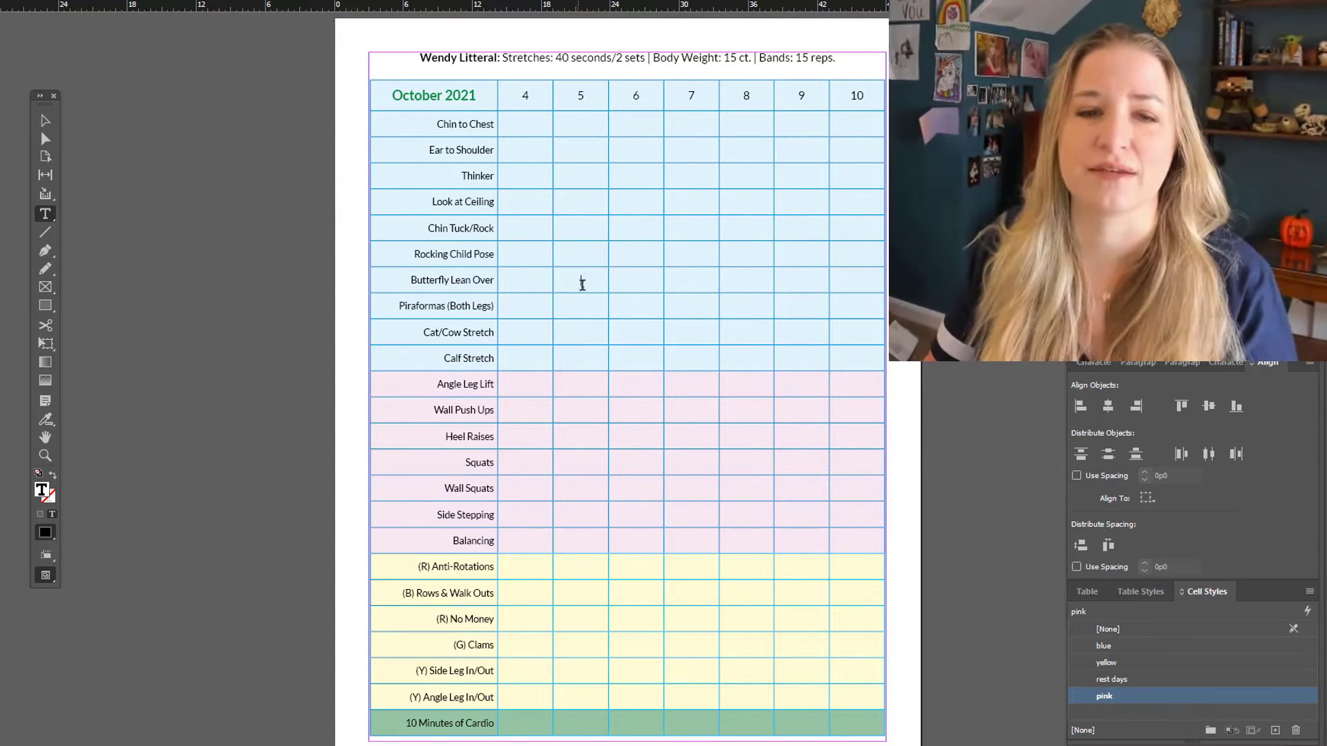
{"action": "left_click_drag", "start_coordinate": [582, 282], "coordinate": [769, 307]}
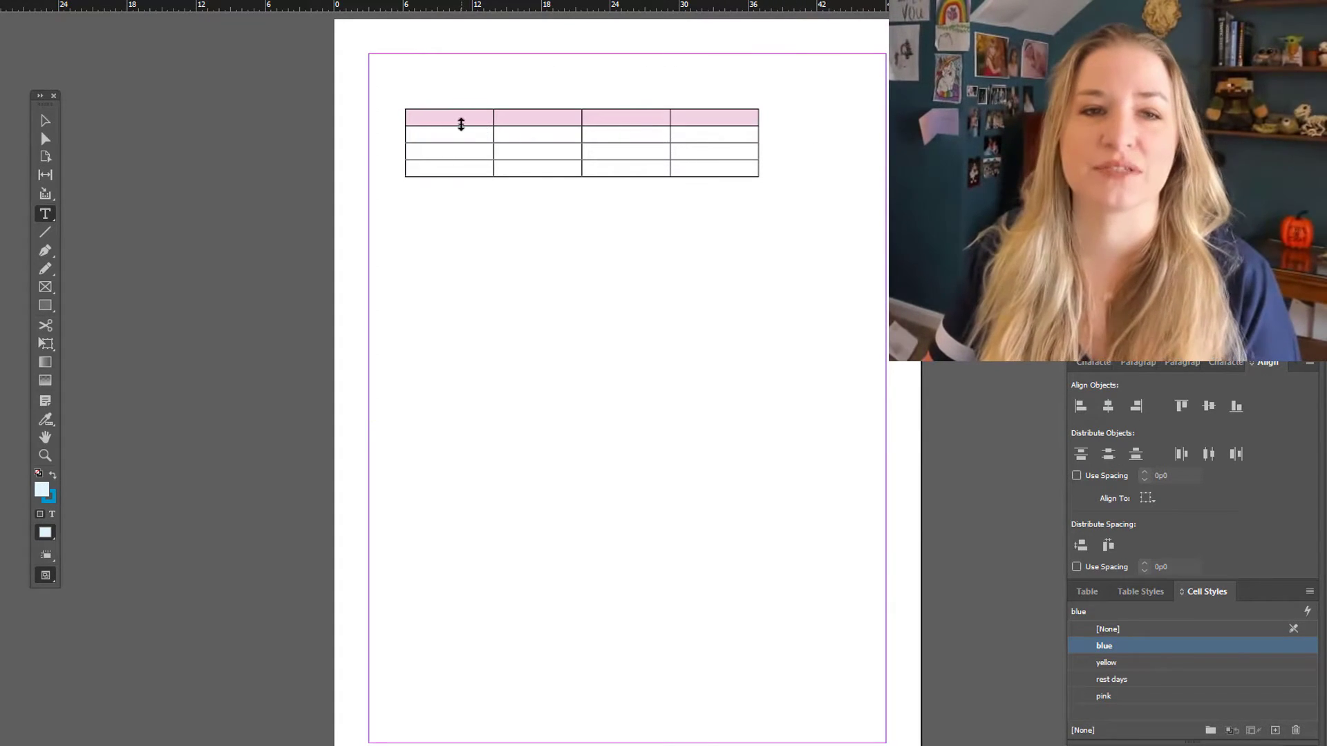
{"action": "left_click_drag", "start_coordinate": [458, 119], "coordinate": [700, 102]}
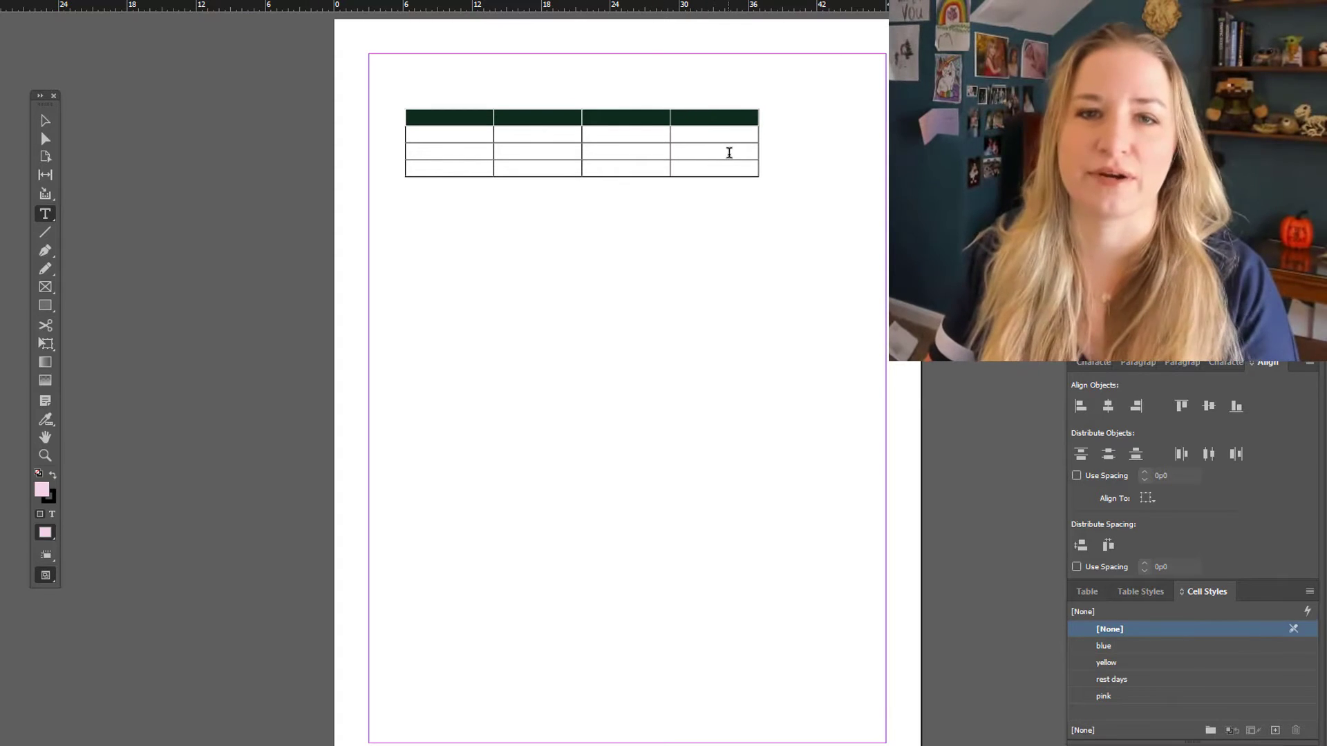
{"action": "left_click", "coordinate": [717, 151]}
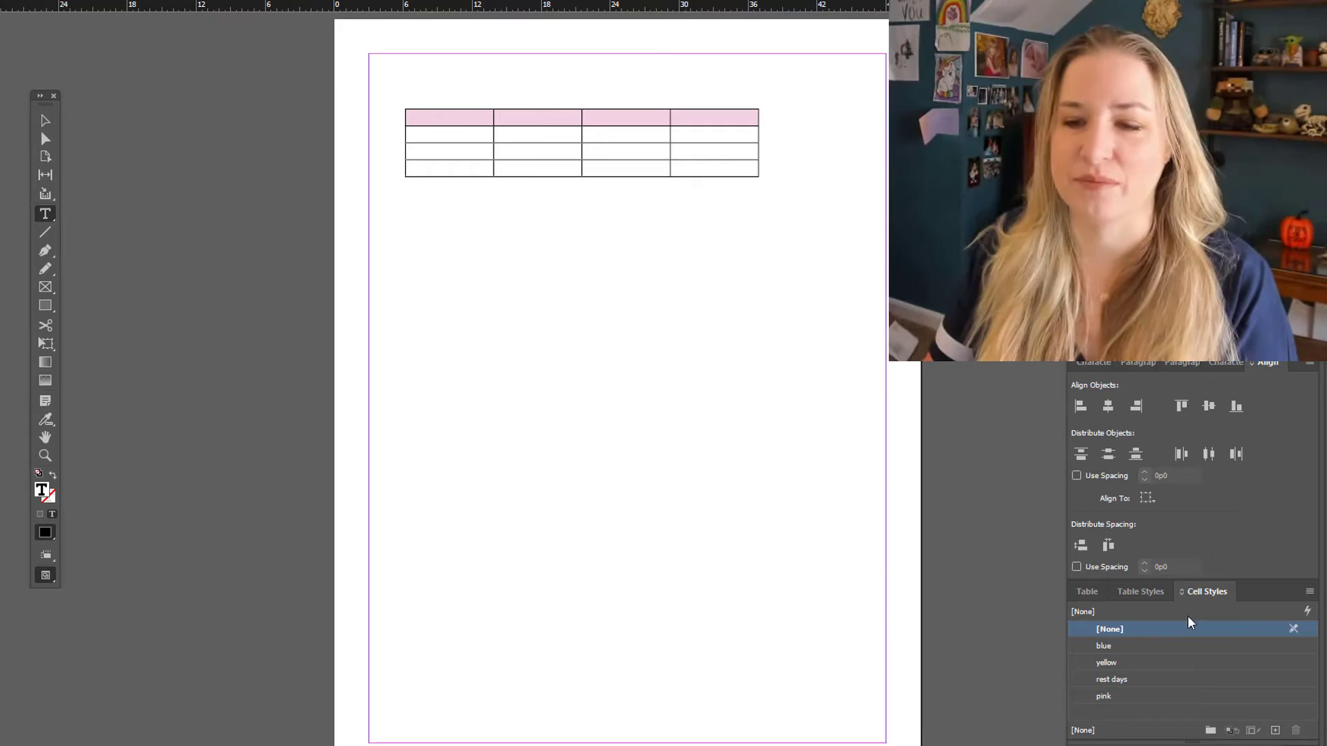
Try Table Style 2 on the small four-column table and return it to Table Style 1
{"action": "left_click", "coordinate": [1139, 599]}
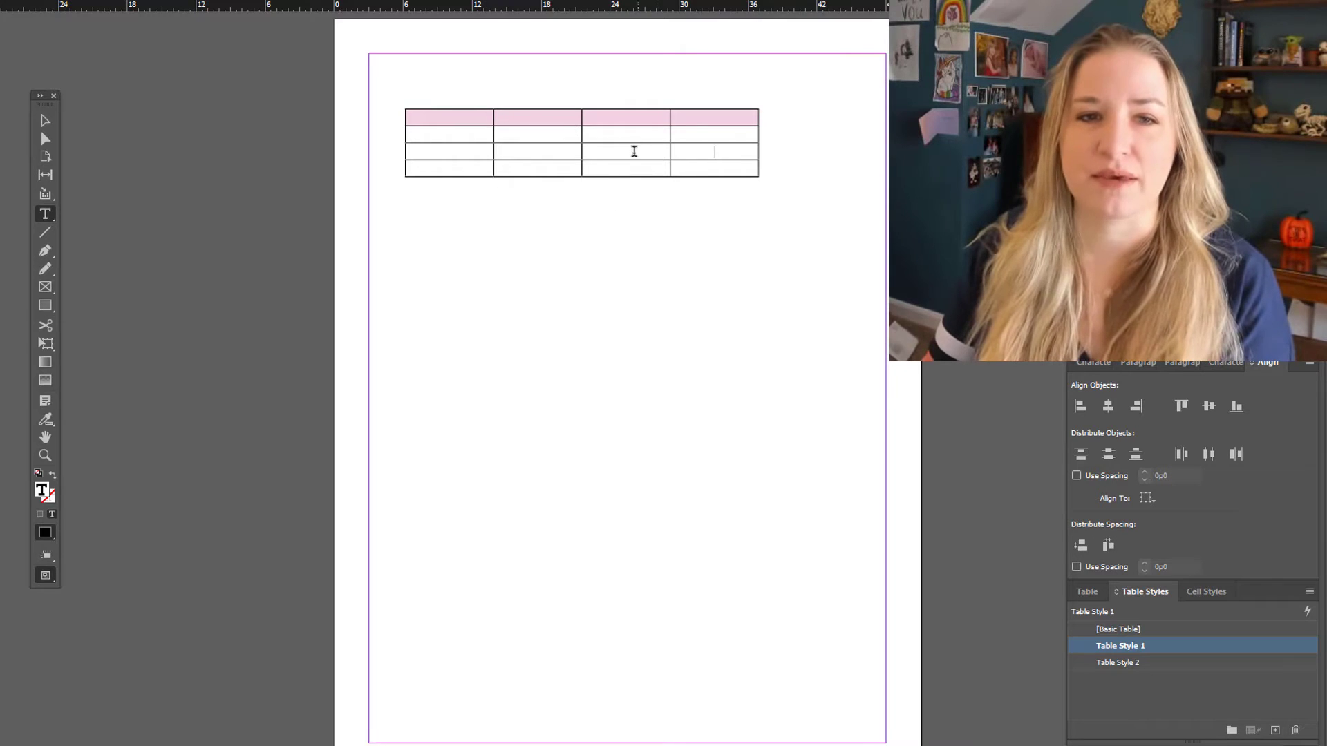
{"action": "left_click", "coordinate": [1179, 665]}
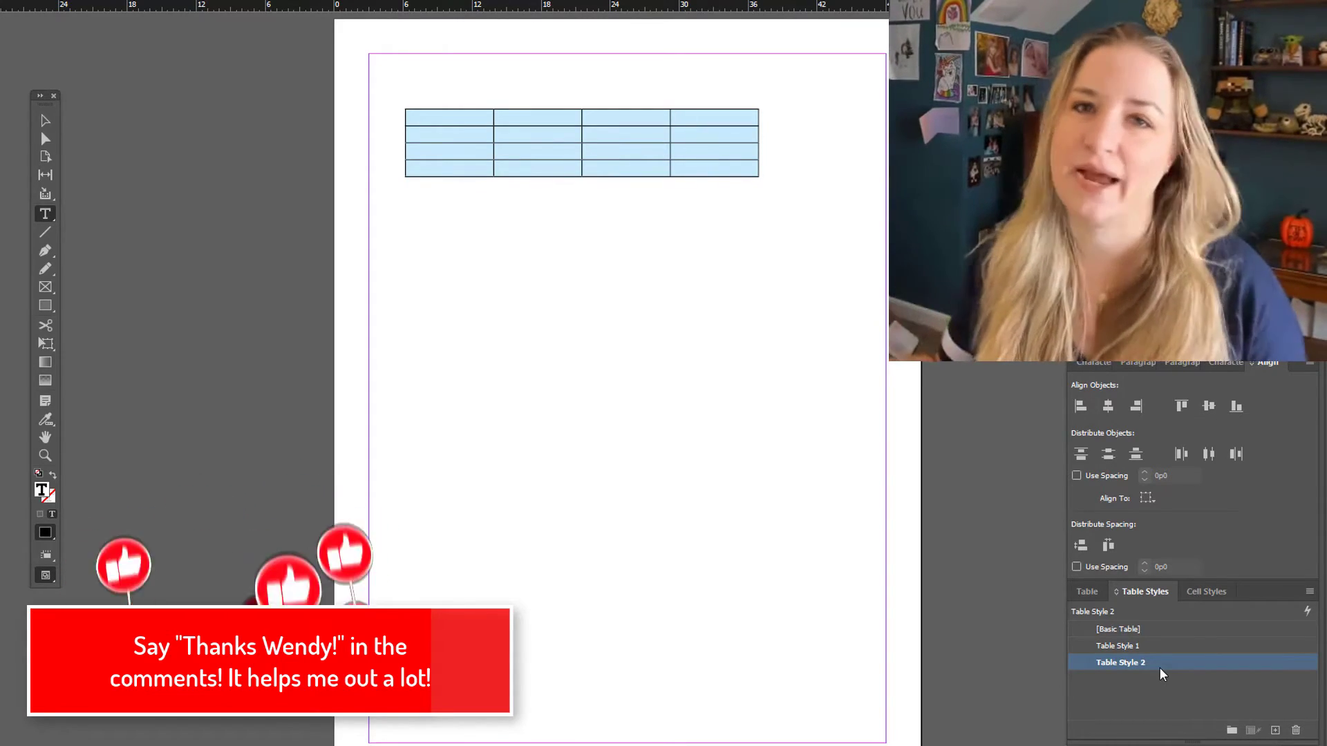
{"action": "left_click", "coordinate": [1147, 646]}
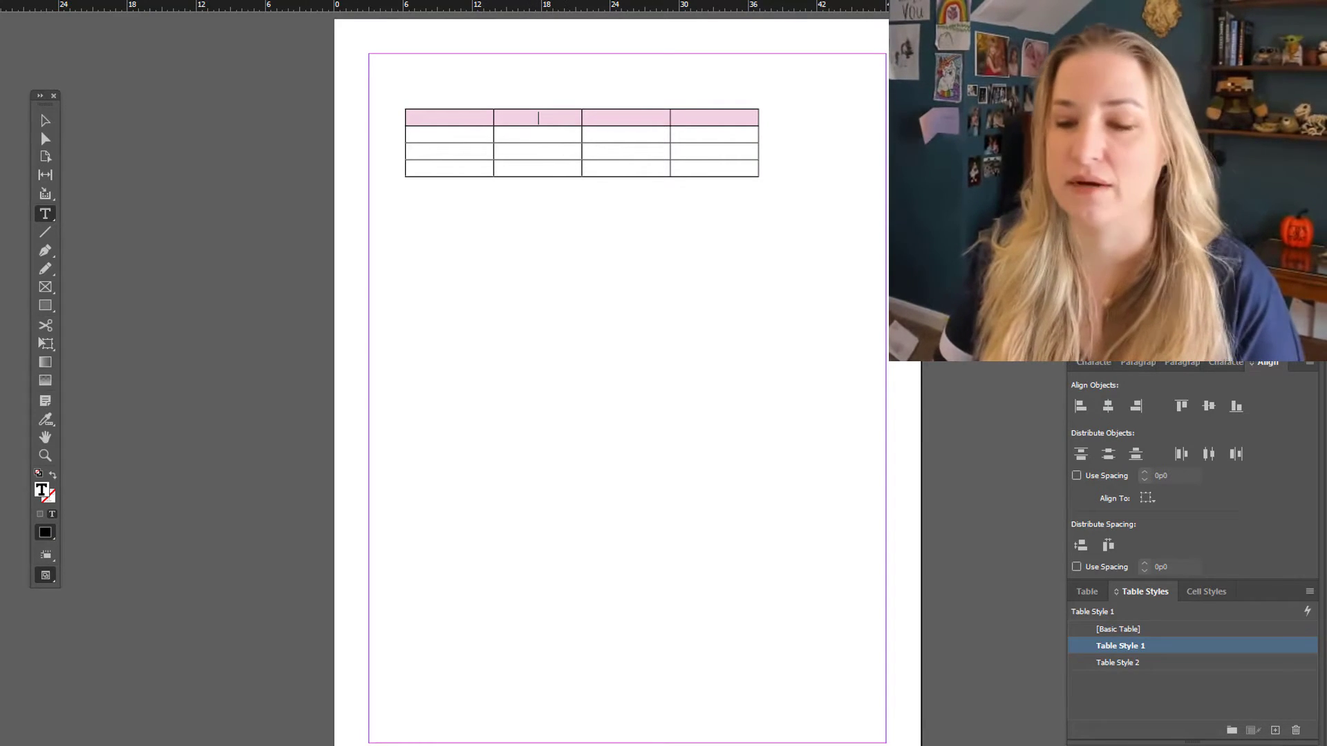
Create and apply a new table style based on Table Style 1, with its first-row fill colour set to C=0 M=69 Y=100 K=0
{"action": "left_click", "coordinate": [1275, 734]}
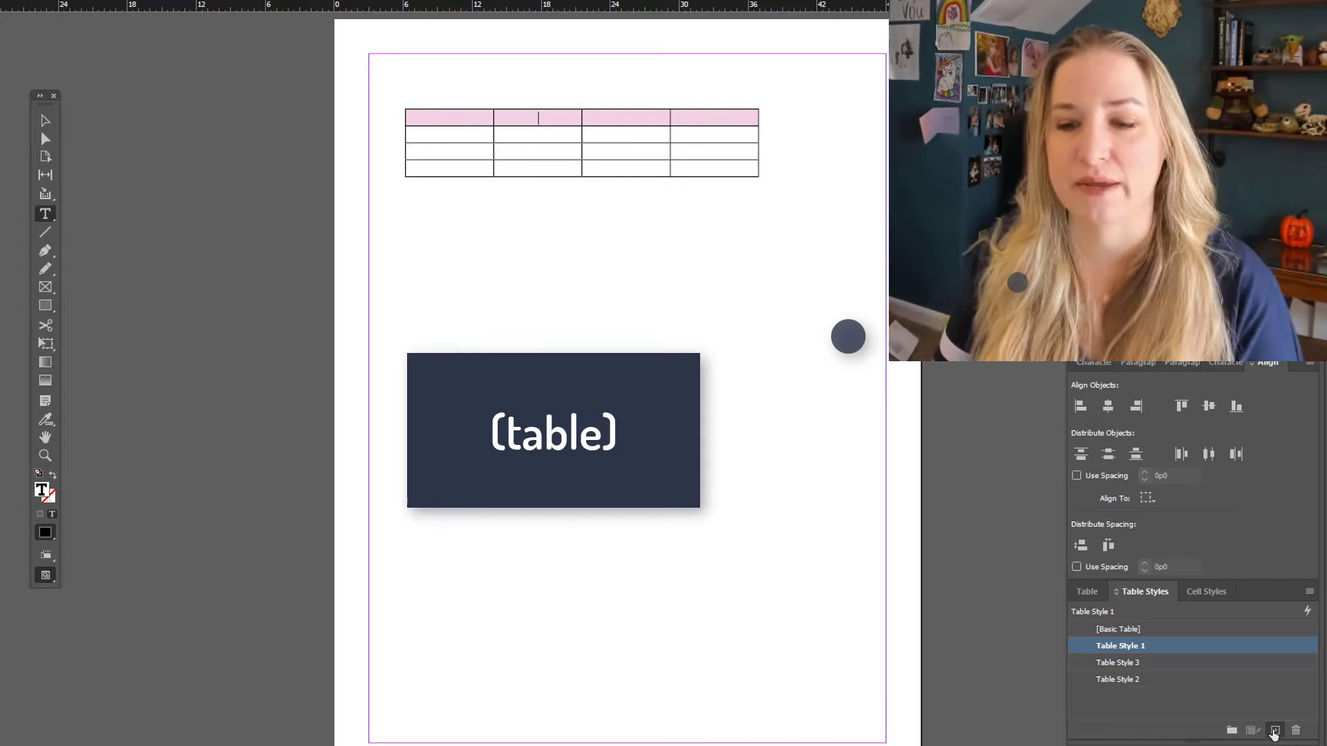
{"action": "left_click", "coordinate": [1142, 663]}
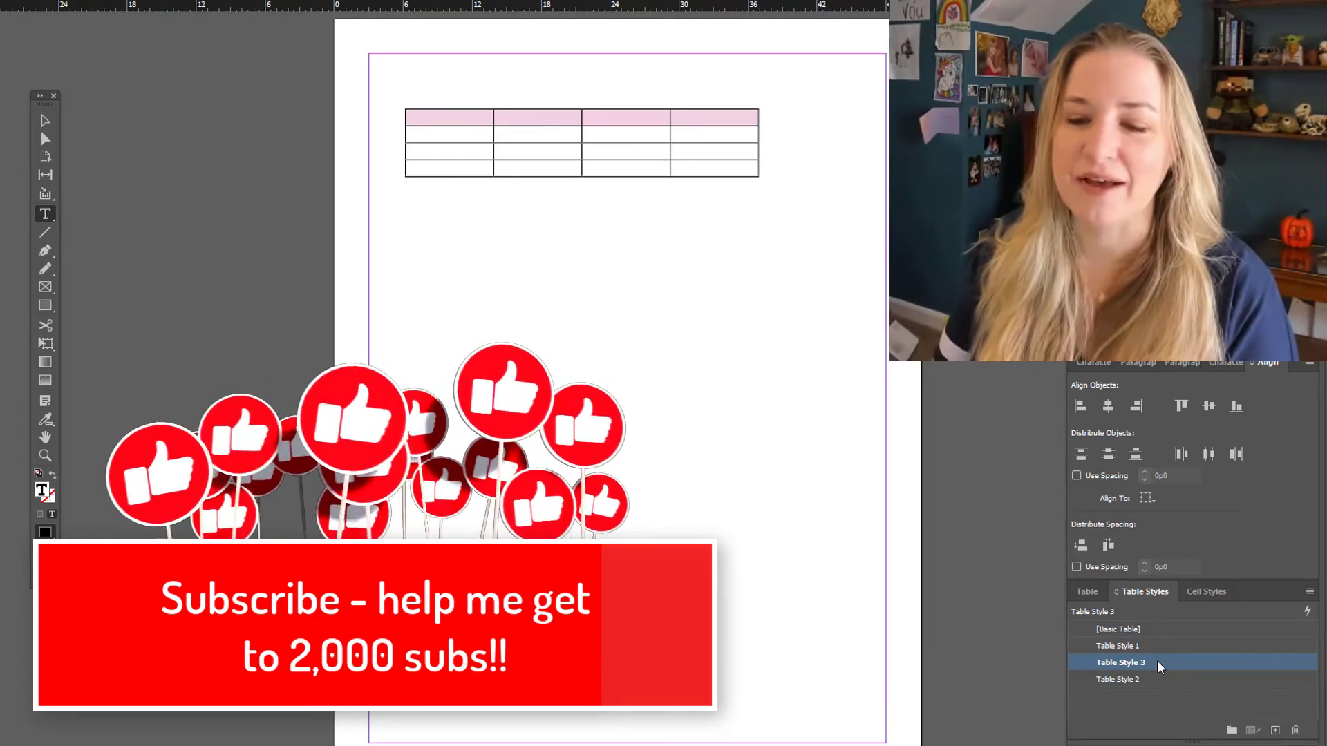
{"action": "double_click", "coordinate": [1160, 665]}
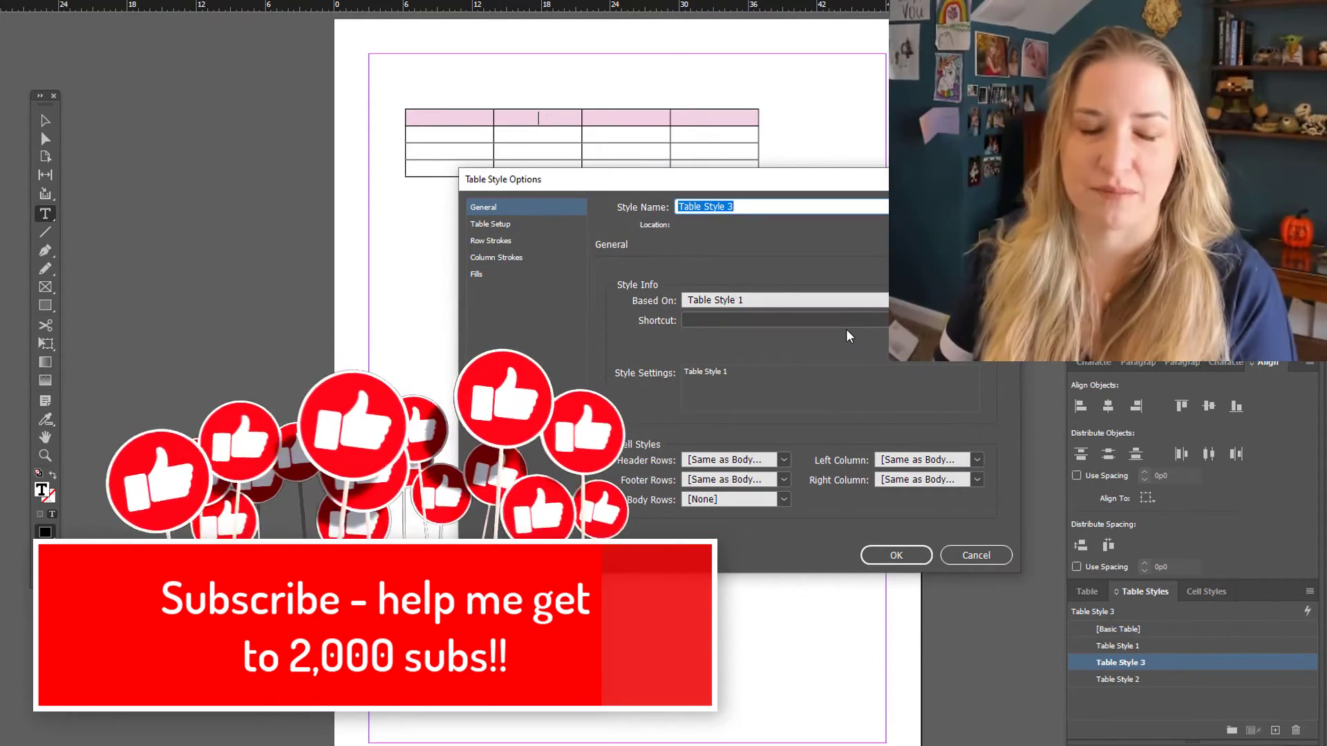
{"action": "left_click", "coordinate": [522, 276]}
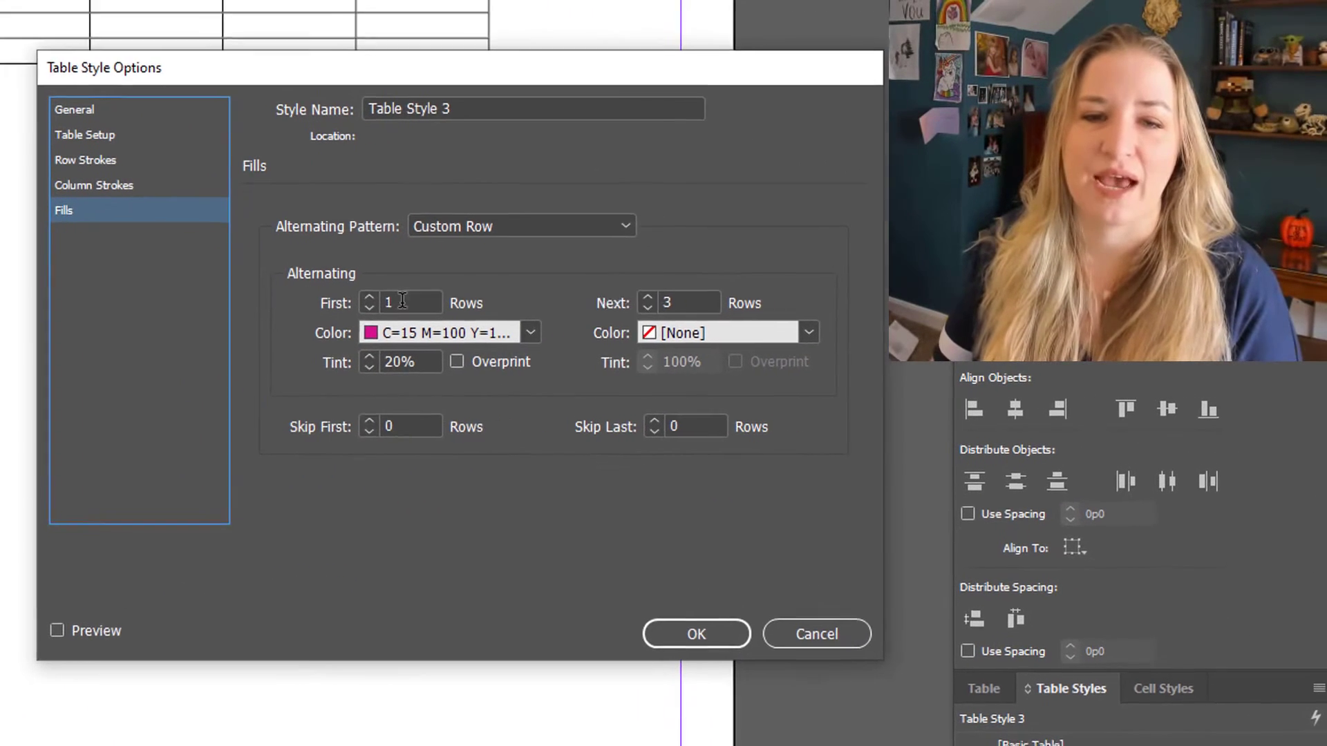
{"action": "left_click", "coordinate": [404, 301]}
{"action": "left_click", "coordinate": [530, 333]}
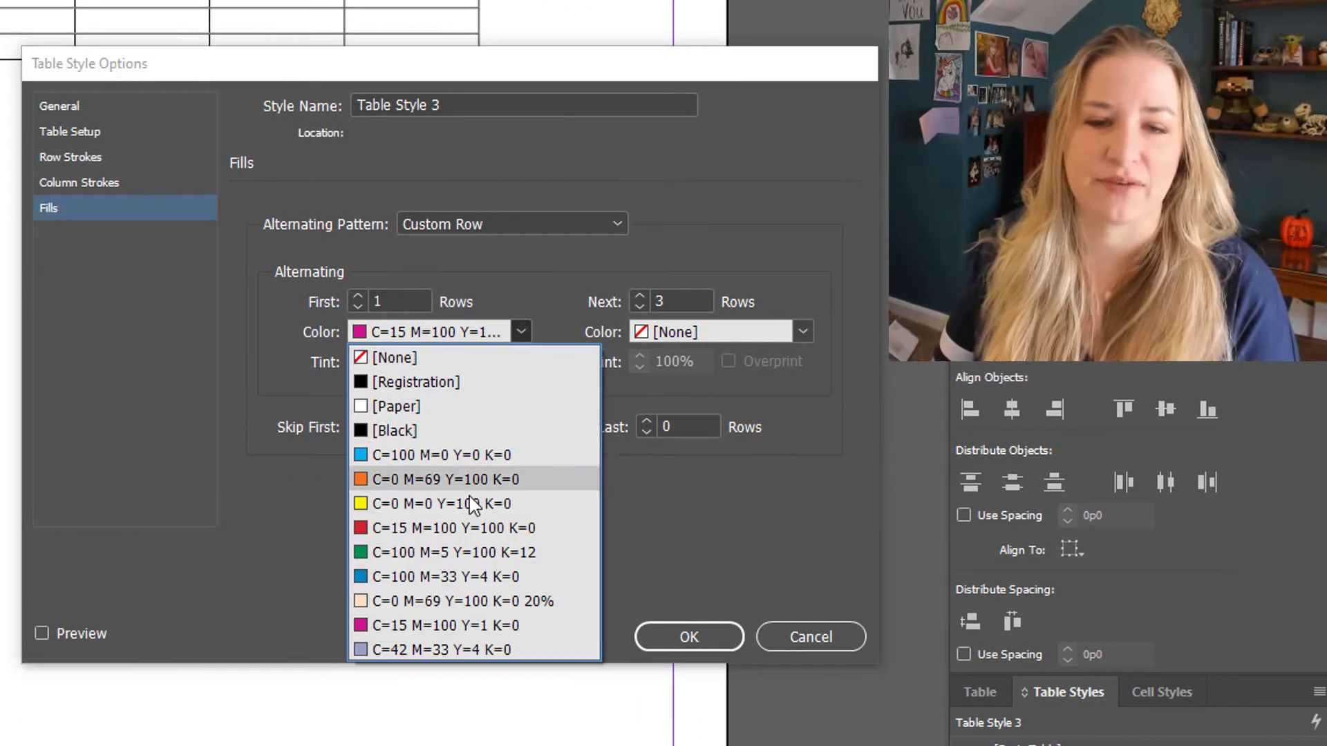
{"action": "left_click", "coordinate": [464, 477]}
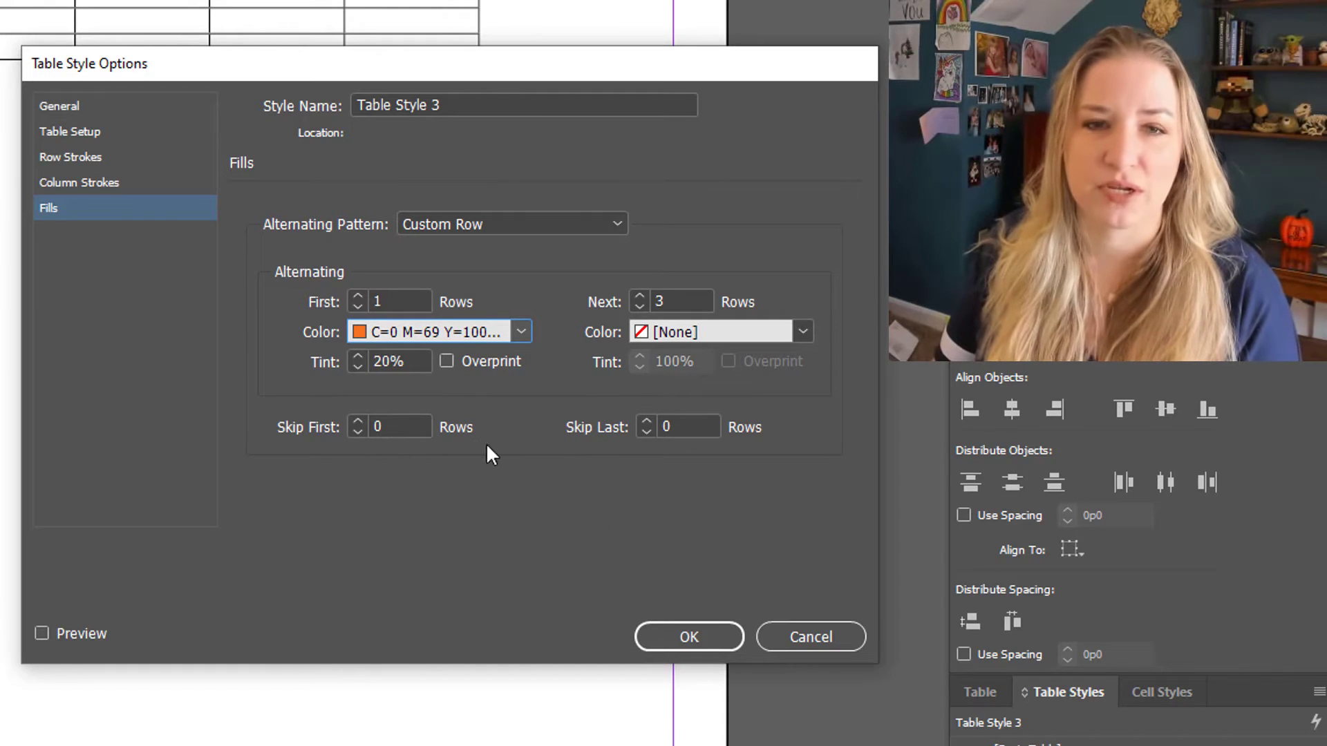
{"action": "left_click", "coordinate": [719, 639]}
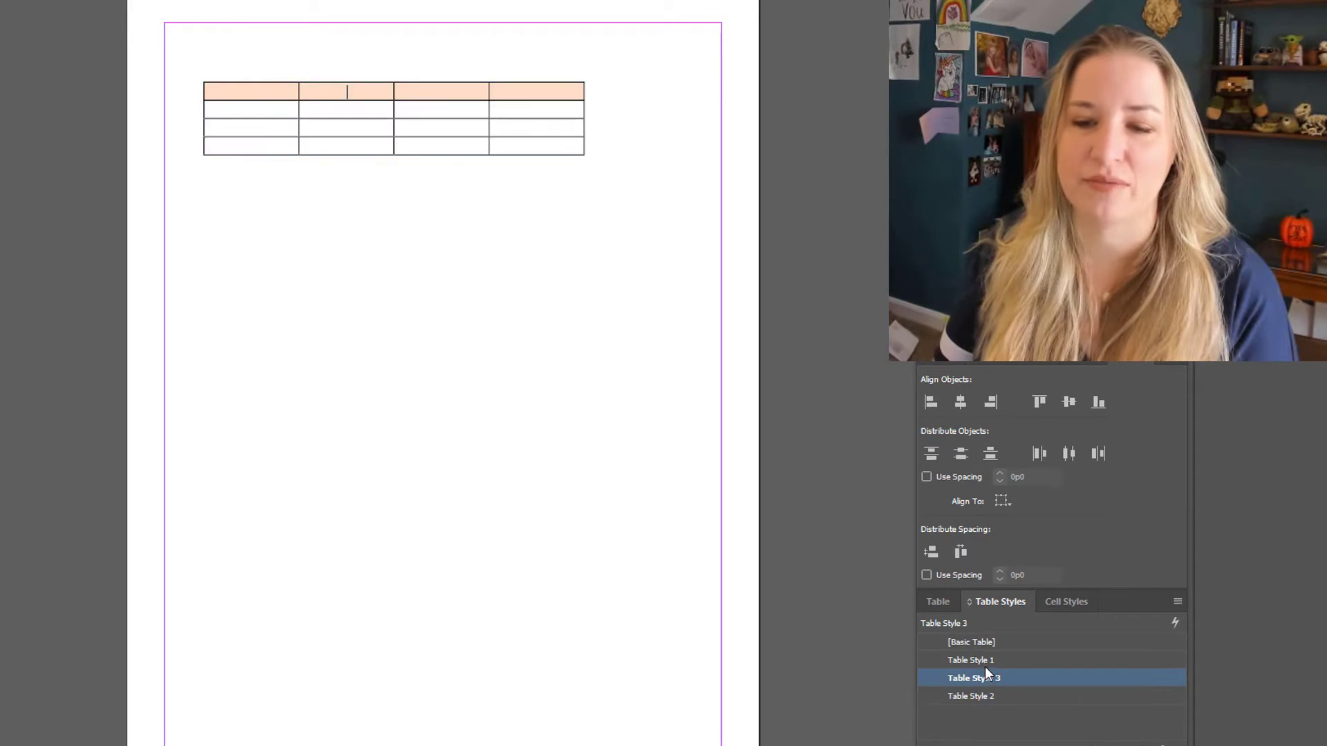
Compare Table Style 1, Table Style 3 and Table Style 2 on the small table, ending on Table Style 3
{"action": "left_click", "coordinate": [985, 660]}
{"action": "left_click", "coordinate": [986, 679]}
{"action": "left_click", "coordinate": [986, 695]}
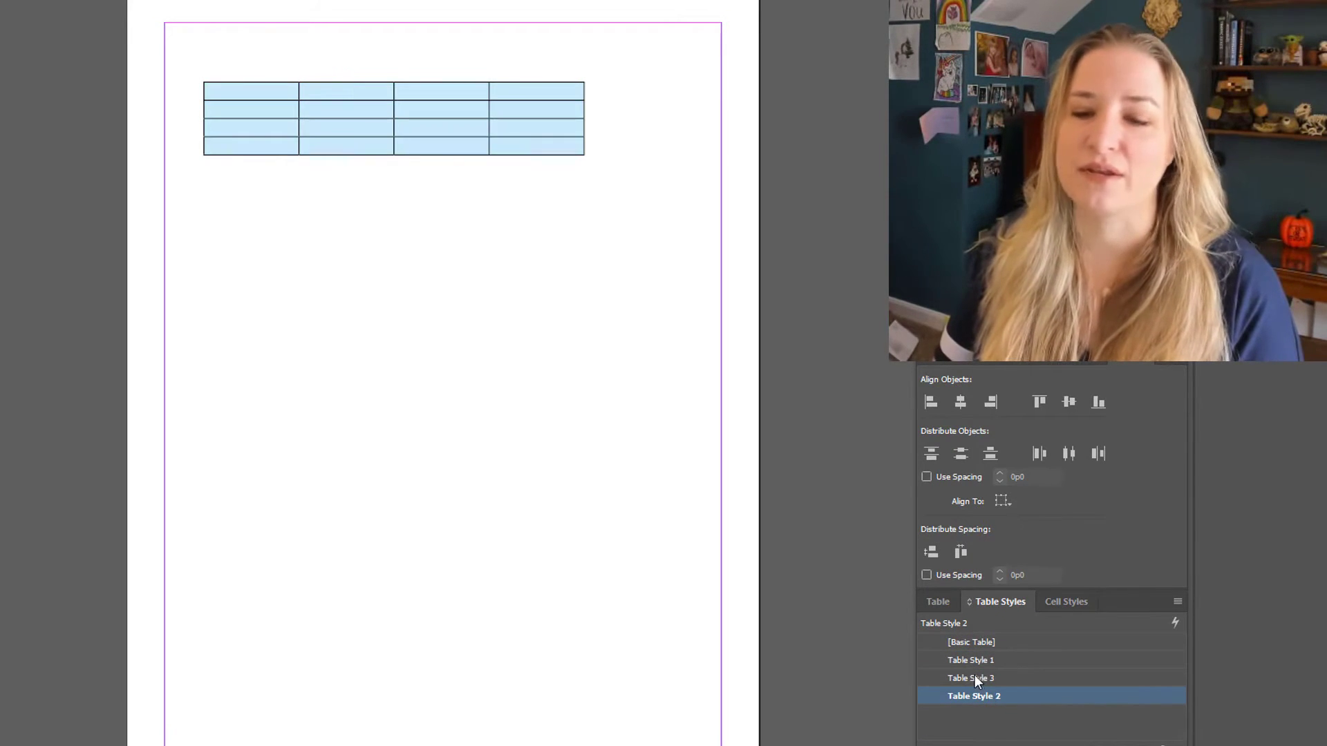
{"action": "left_click", "coordinate": [976, 677]}
{"action": "left_click", "coordinate": [976, 678]}
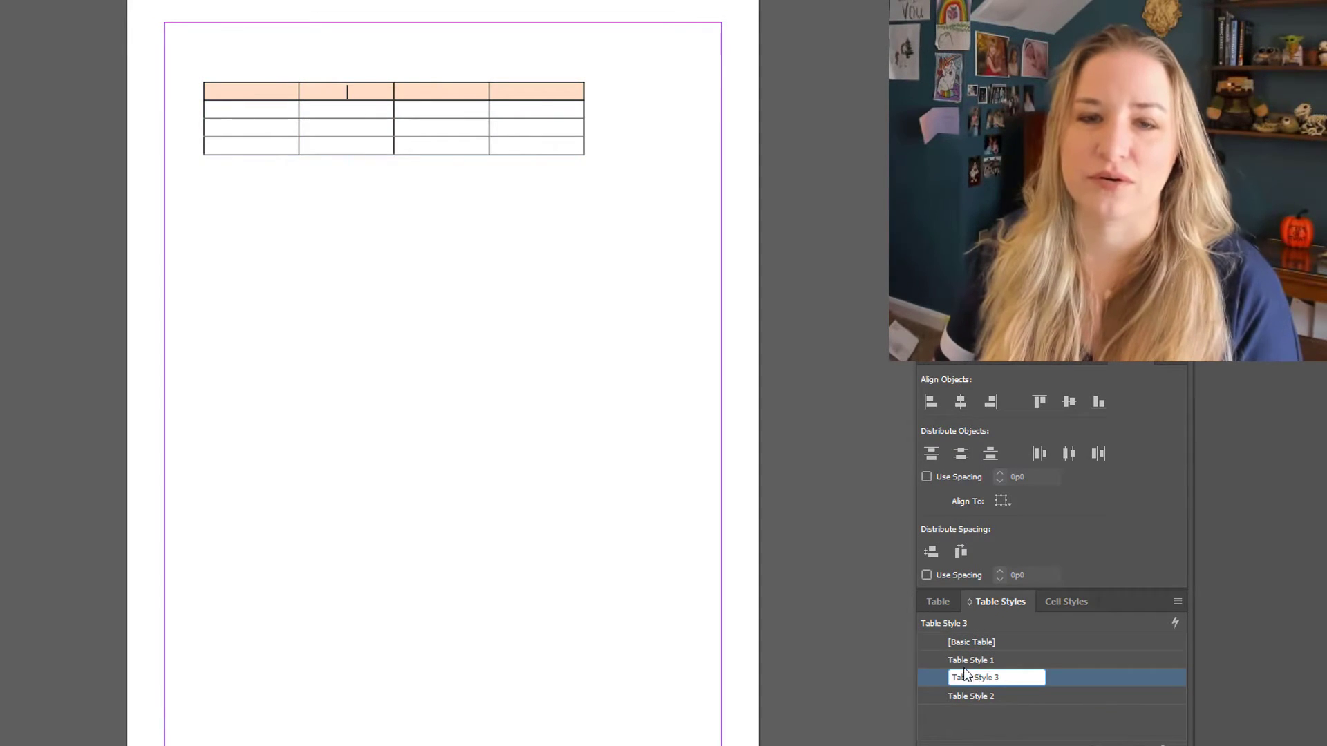
Preview C=100 M=0 Y=0 K=0 as Table Style 3's fill for the next three rows and reset that colour to [None]
{"action": "double_click", "coordinate": [1081, 674]}
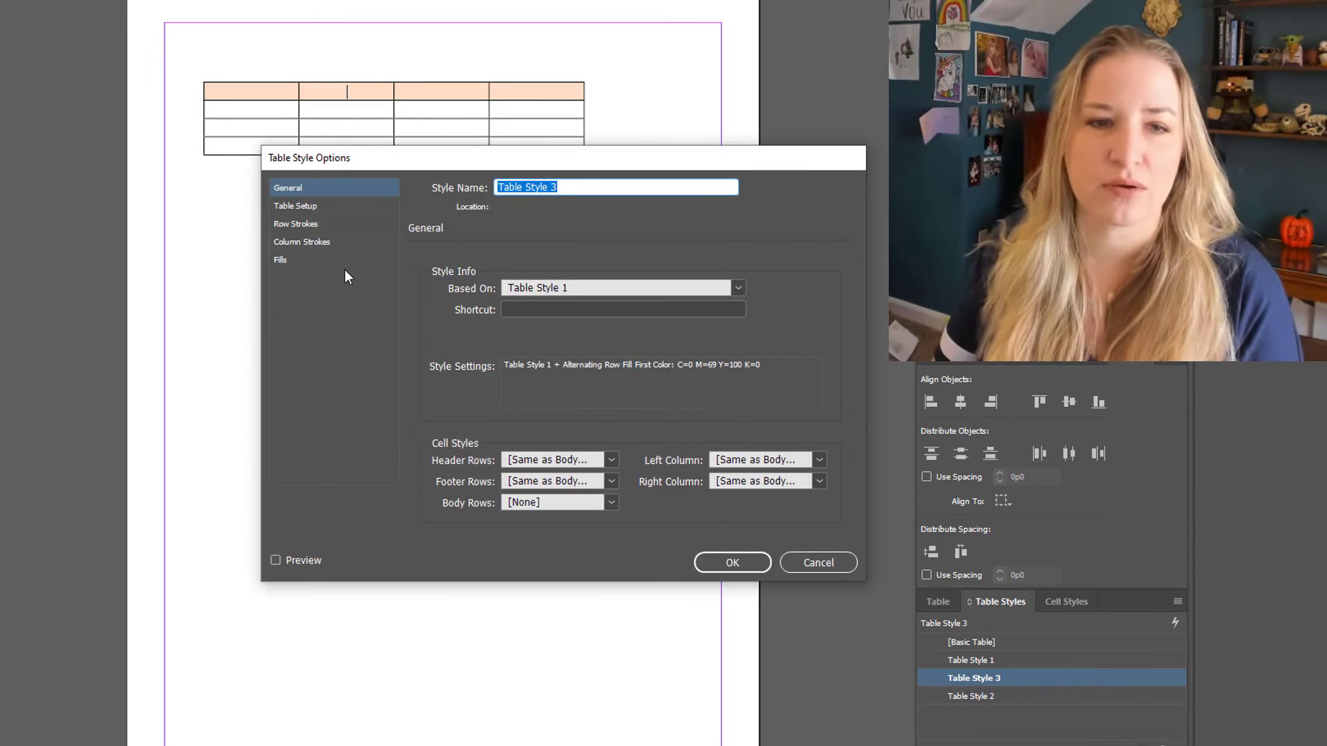
{"action": "left_click", "coordinate": [335, 261]}
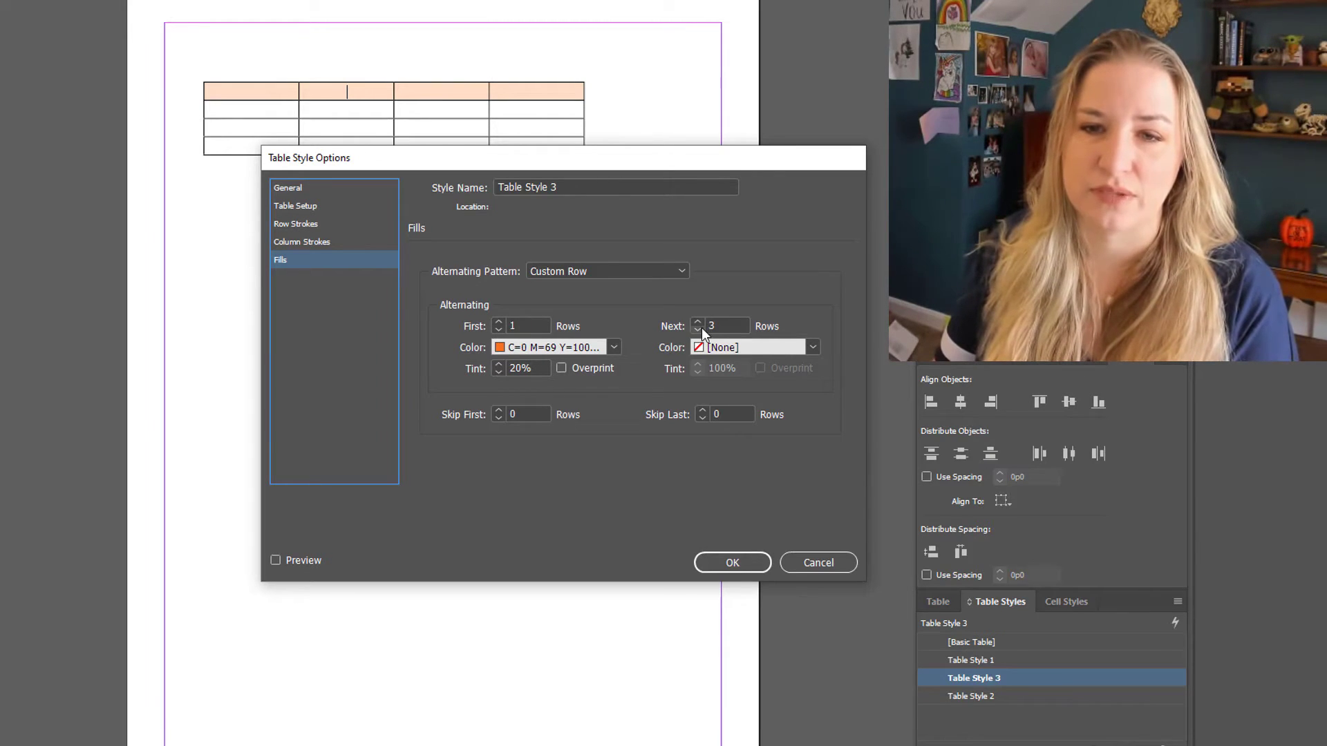
{"action": "left_click", "coordinate": [713, 346]}
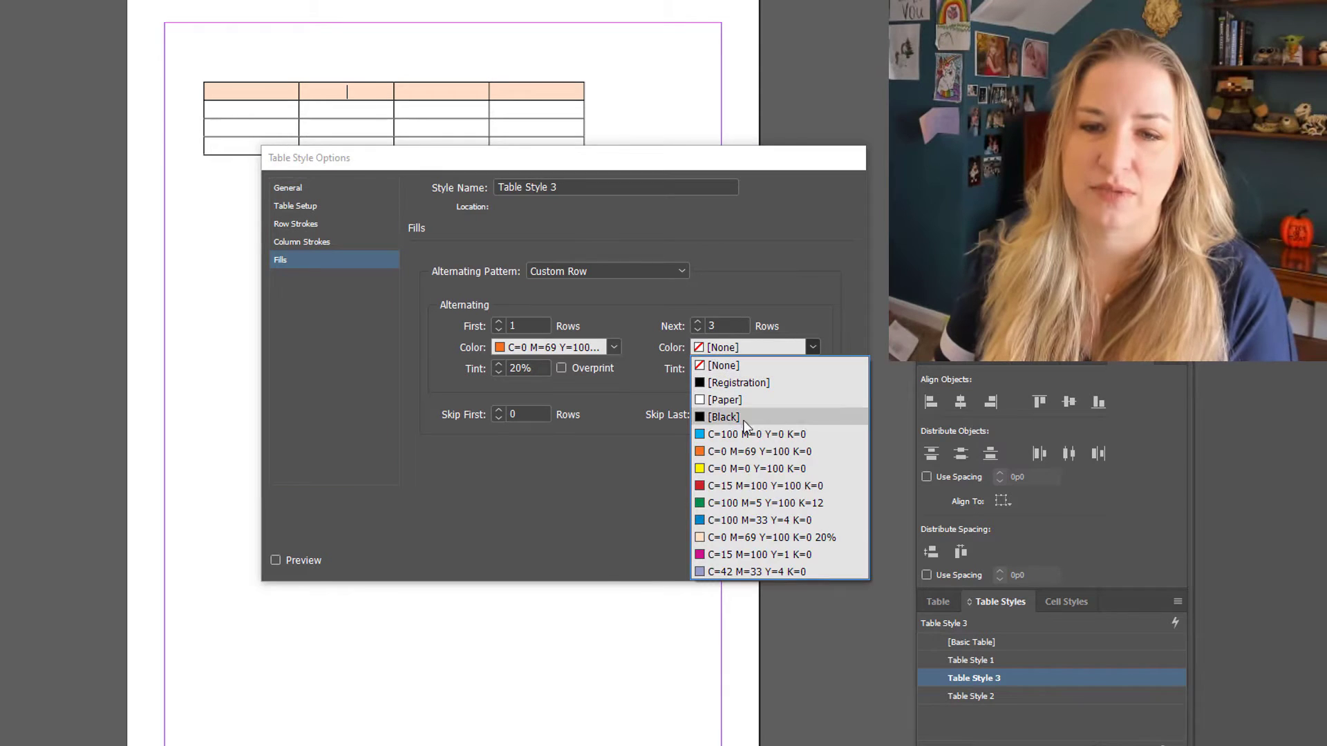
{"action": "left_click", "coordinate": [751, 435]}
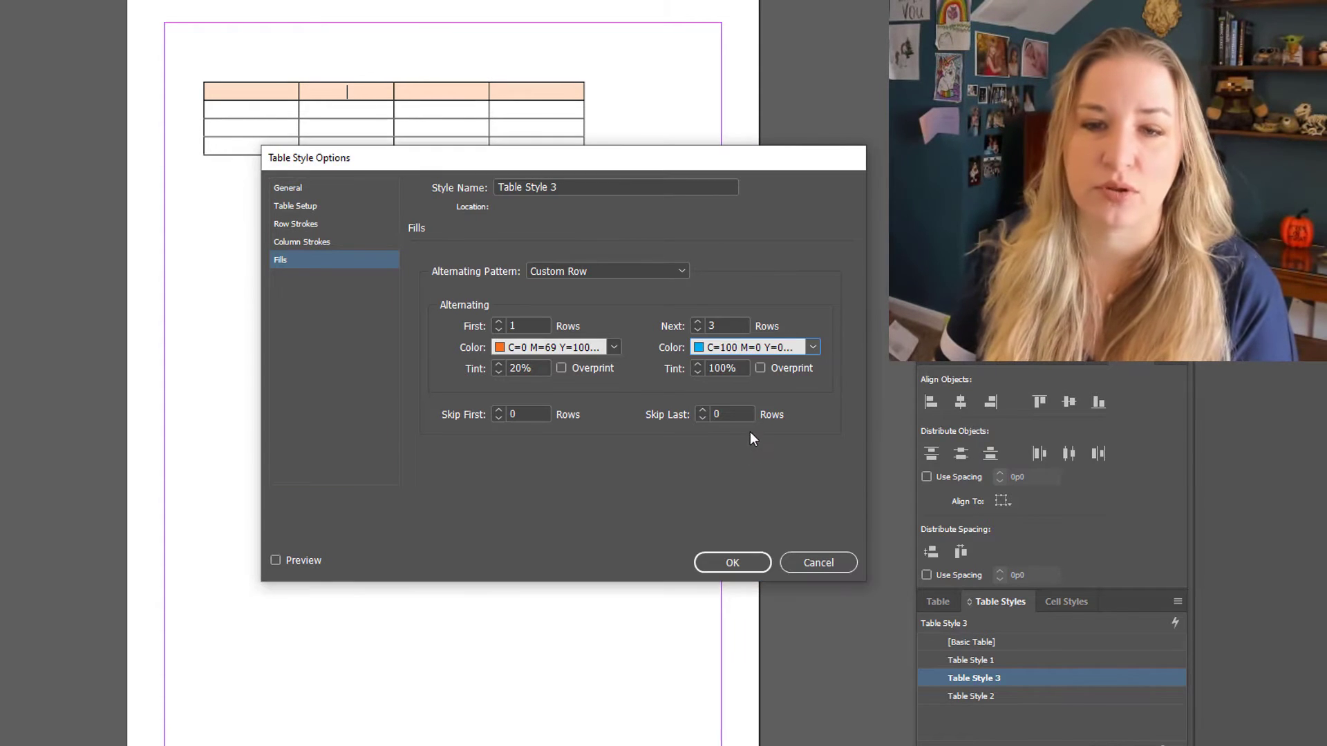
{"action": "left_click", "coordinate": [304, 558]}
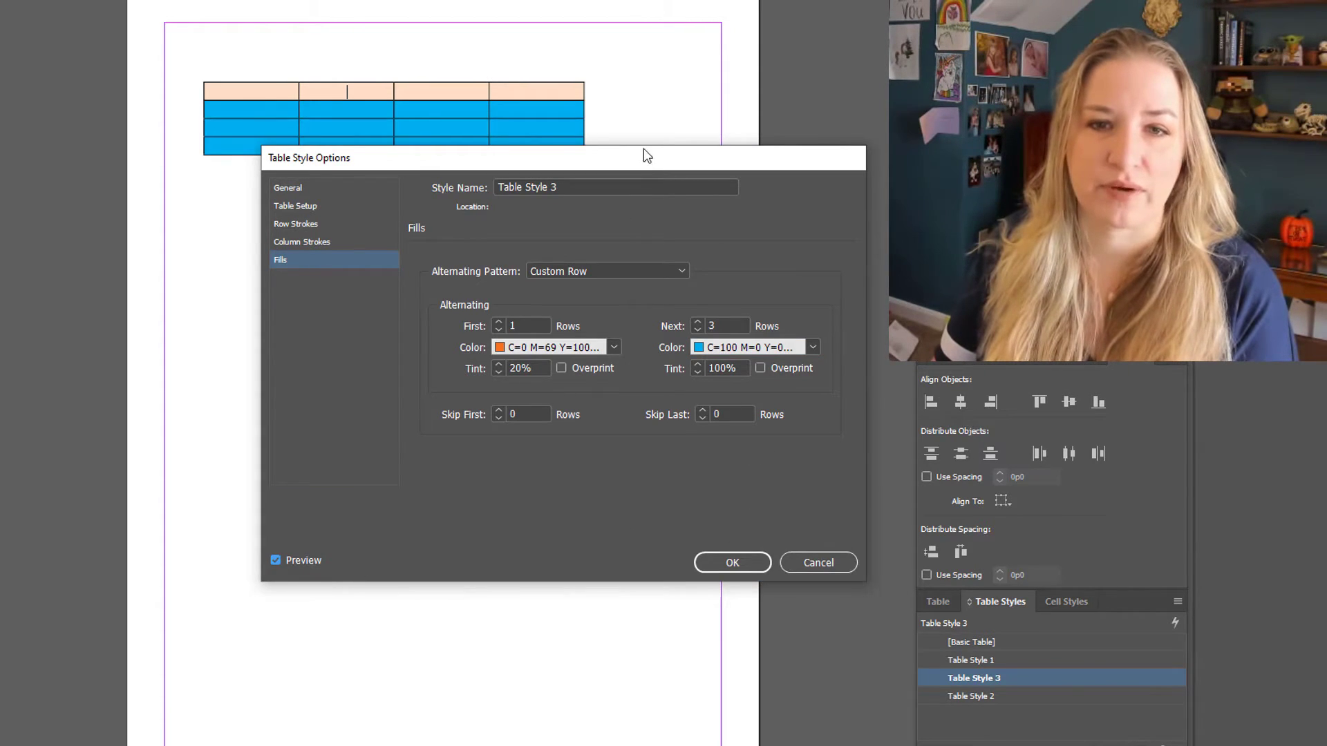
{"action": "left_click_drag", "start_coordinate": [644, 149], "coordinate": [641, 219]}
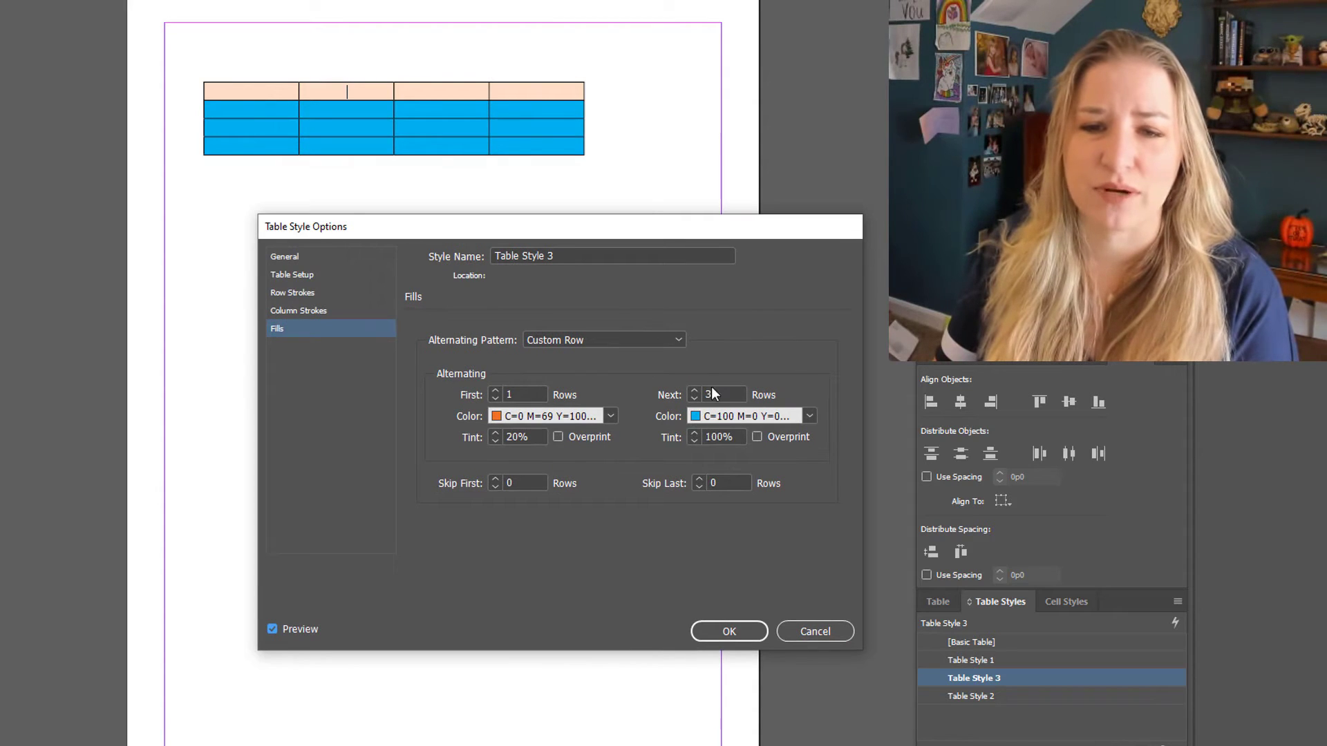
{"action": "left_click", "coordinate": [809, 415]}
{"action": "left_click", "coordinate": [694, 430]}
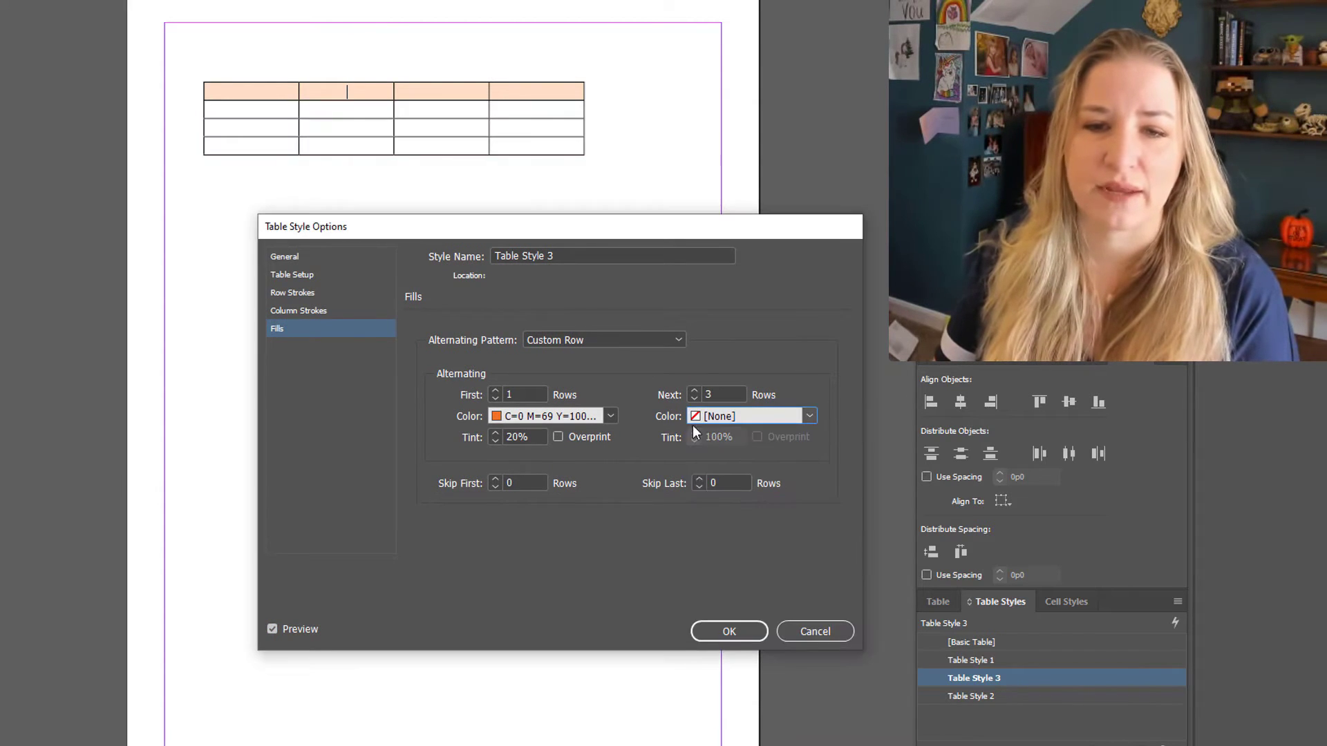
Set Table Style 3's row strokes to alternate every other row, with the first stroke colour C=42 M=33 Y=4 K=0
{"action": "left_click", "coordinate": [334, 291]}
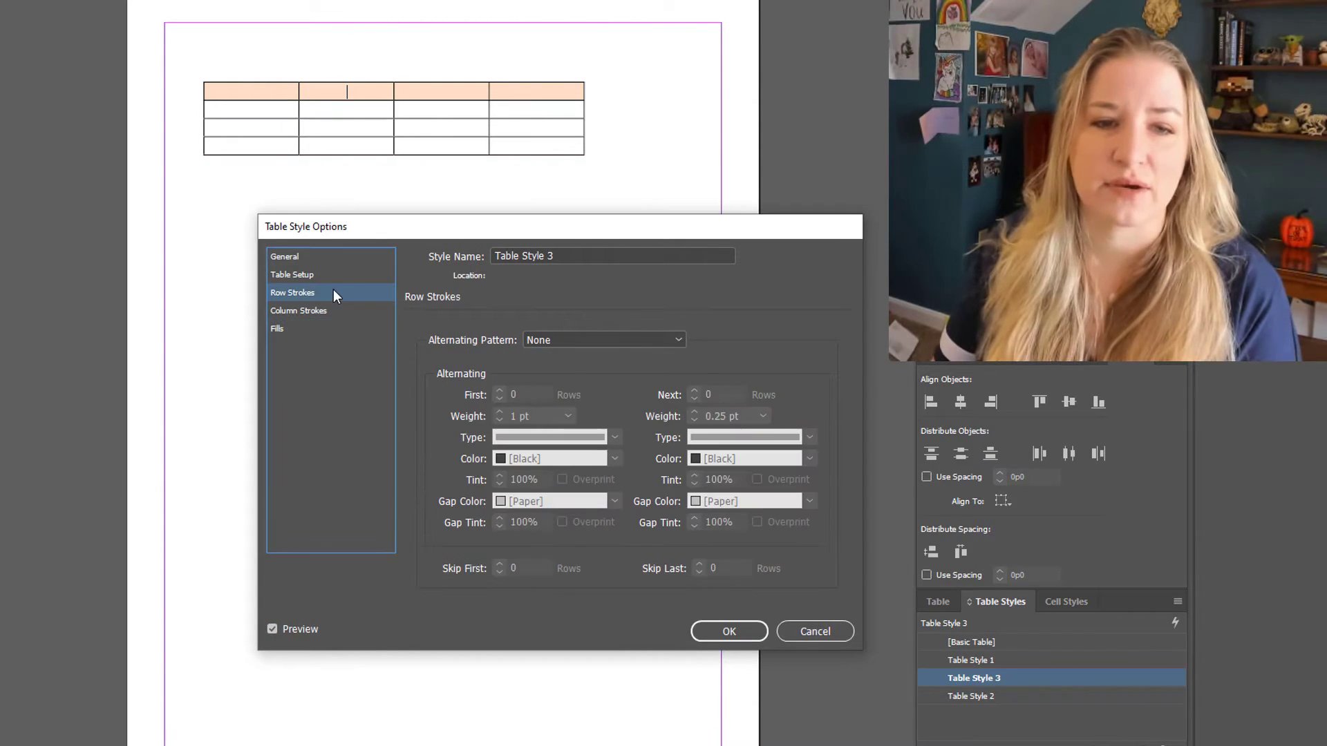
{"action": "left_click", "coordinate": [568, 339]}
{"action": "left_click", "coordinate": [584, 385]}
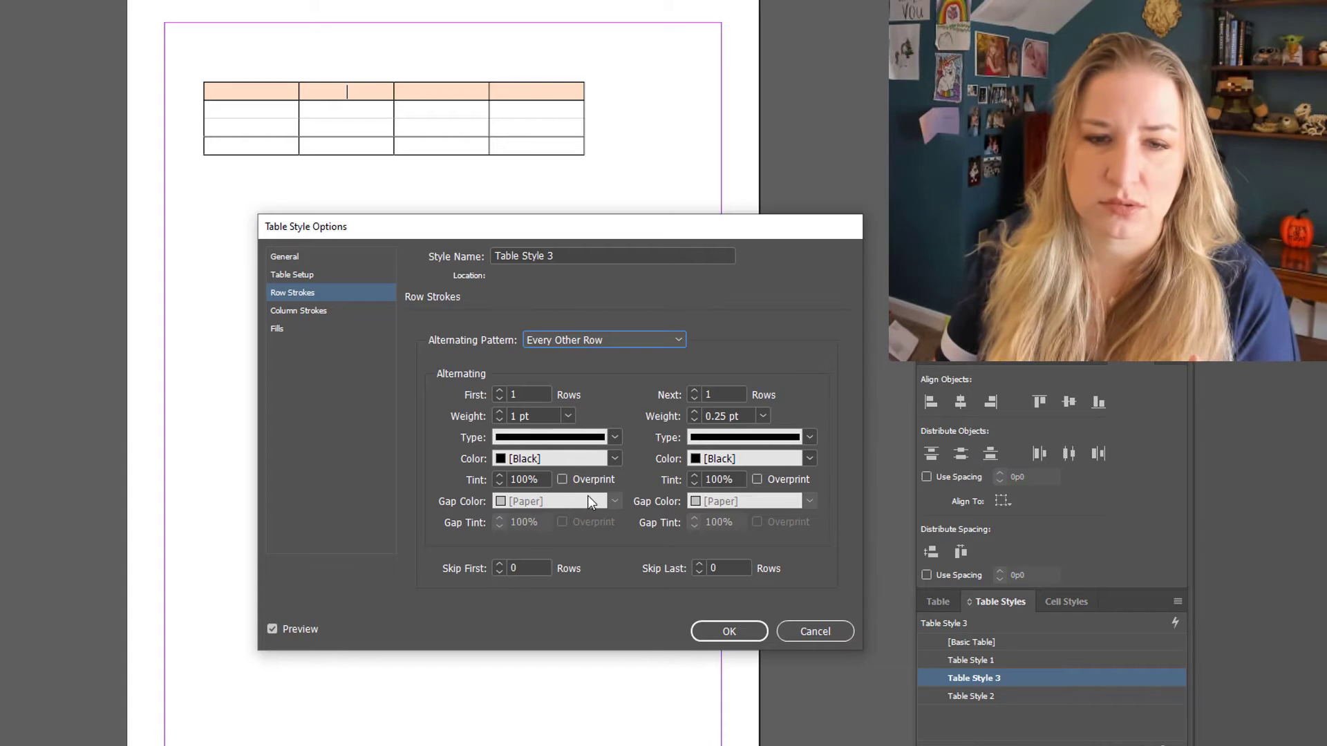
{"action": "left_click", "coordinate": [595, 458]}
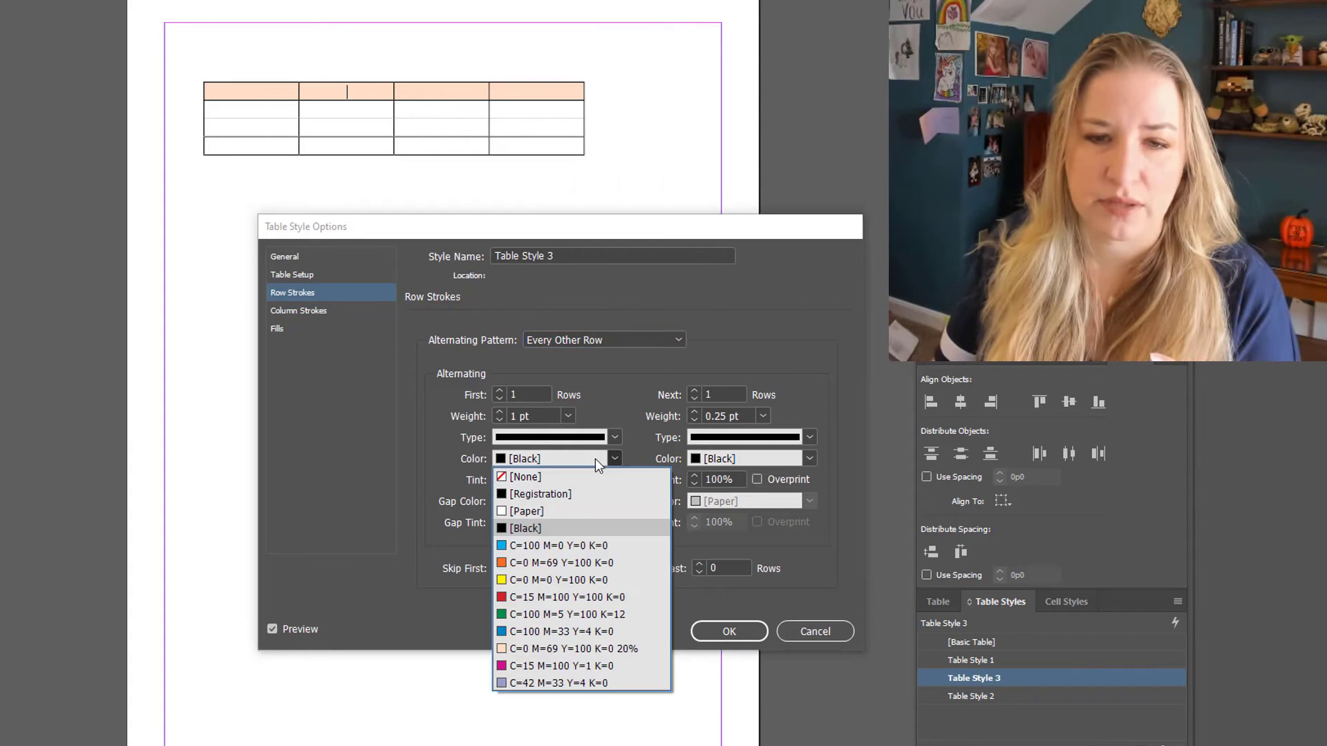
{"action": "left_click", "coordinate": [586, 677]}
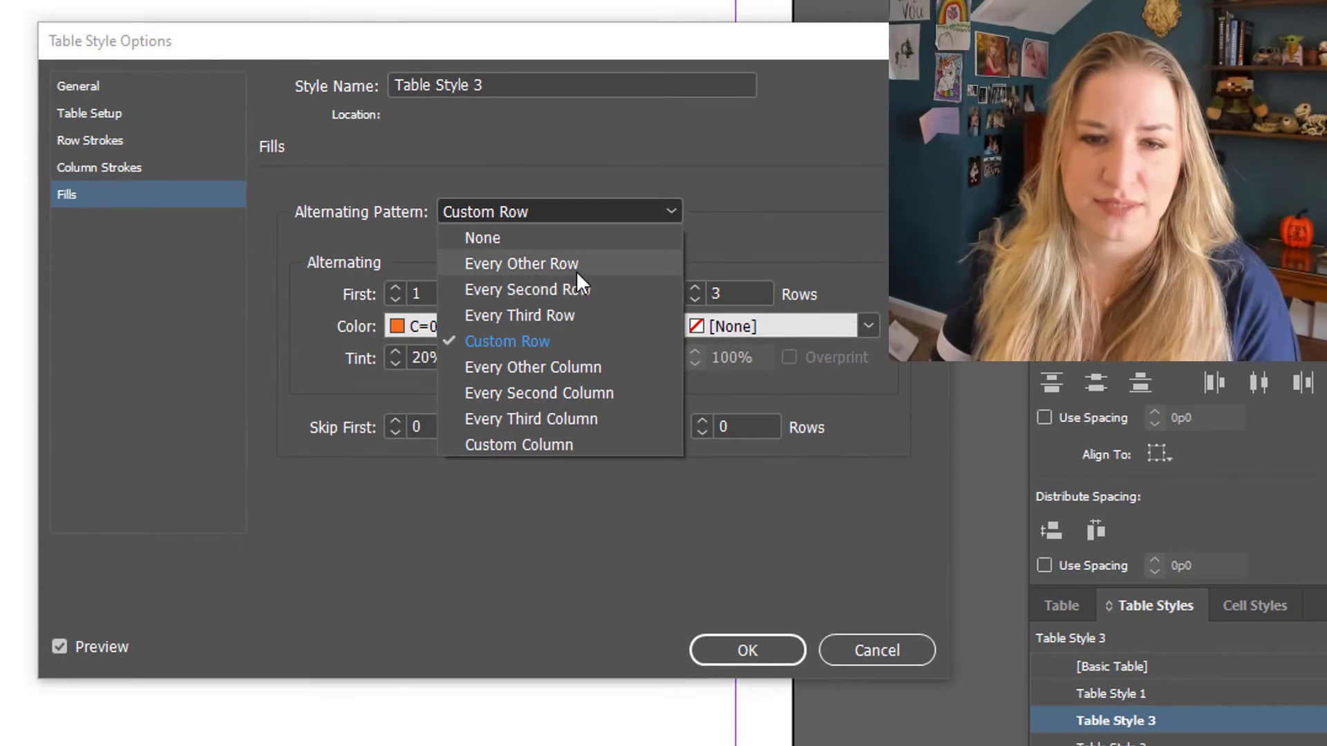
Set Table Style 3's fills to alternate every other row, with the next row's colour C=15 M=100 Y=100 K=0
{"action": "left_click", "coordinate": [575, 268]}
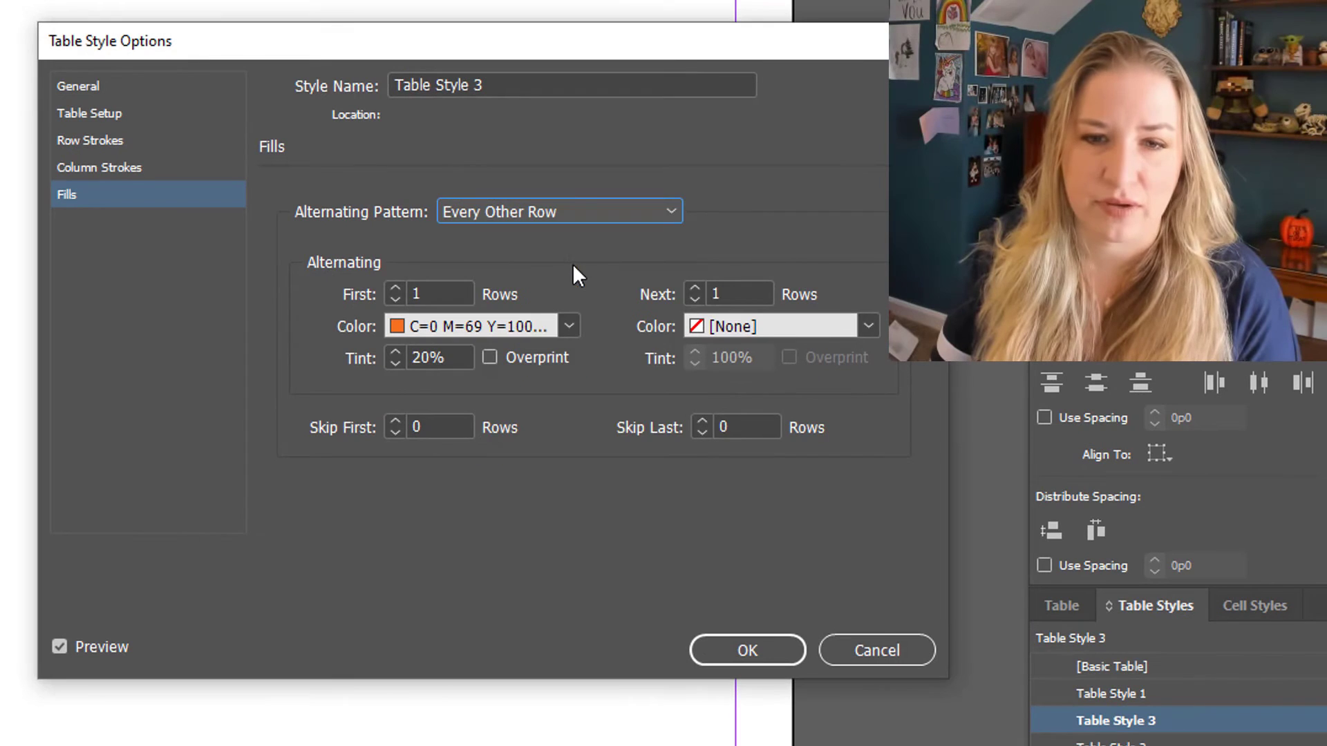
{"action": "left_click", "coordinate": [740, 327]}
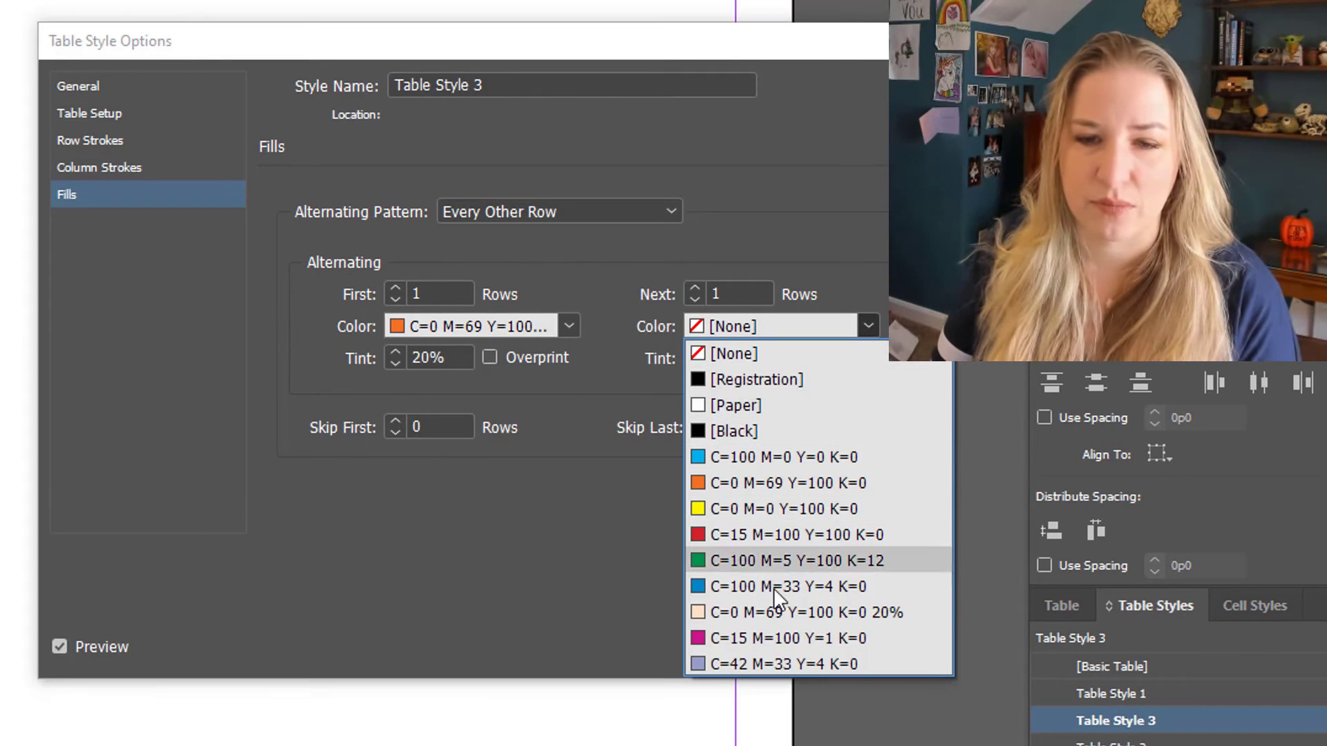
{"action": "left_click", "coordinate": [756, 534]}
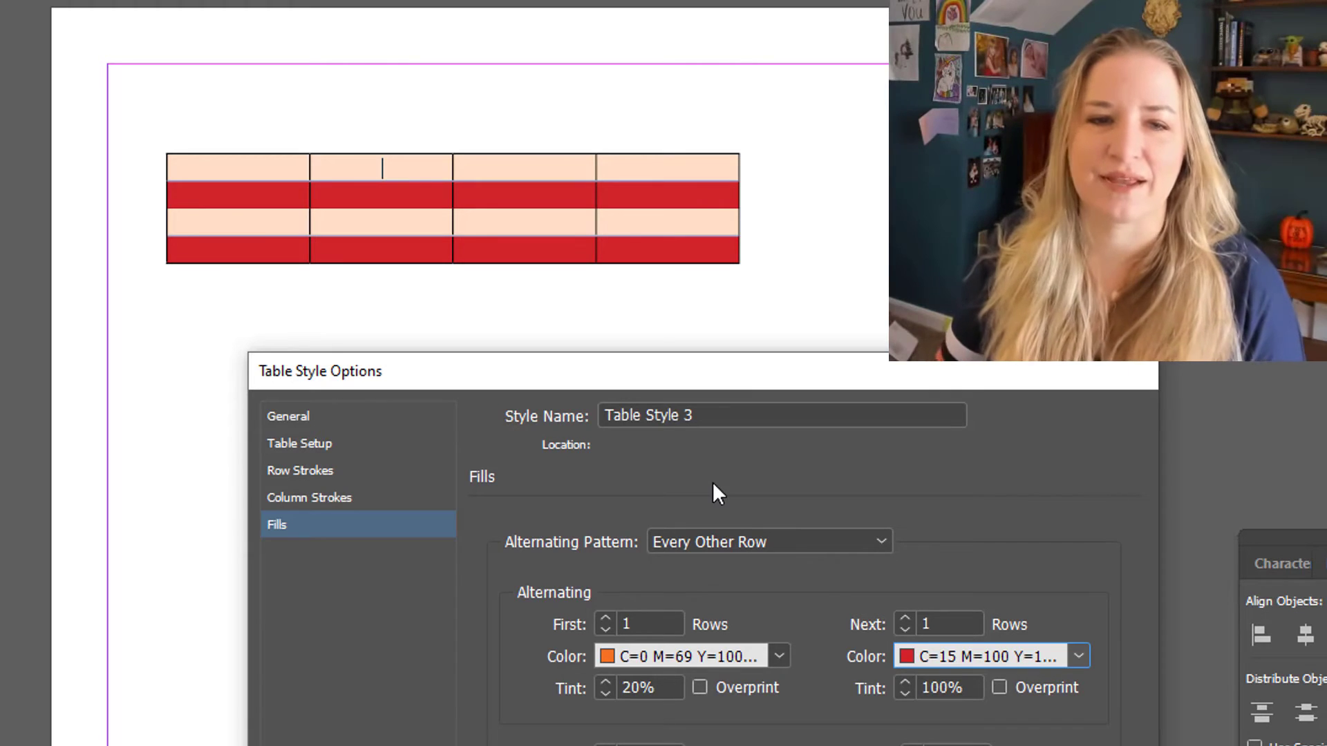
Review Table Style 3's table setup, row stroke and general settings, and save the style changes
{"action": "left_click", "coordinate": [335, 414]}
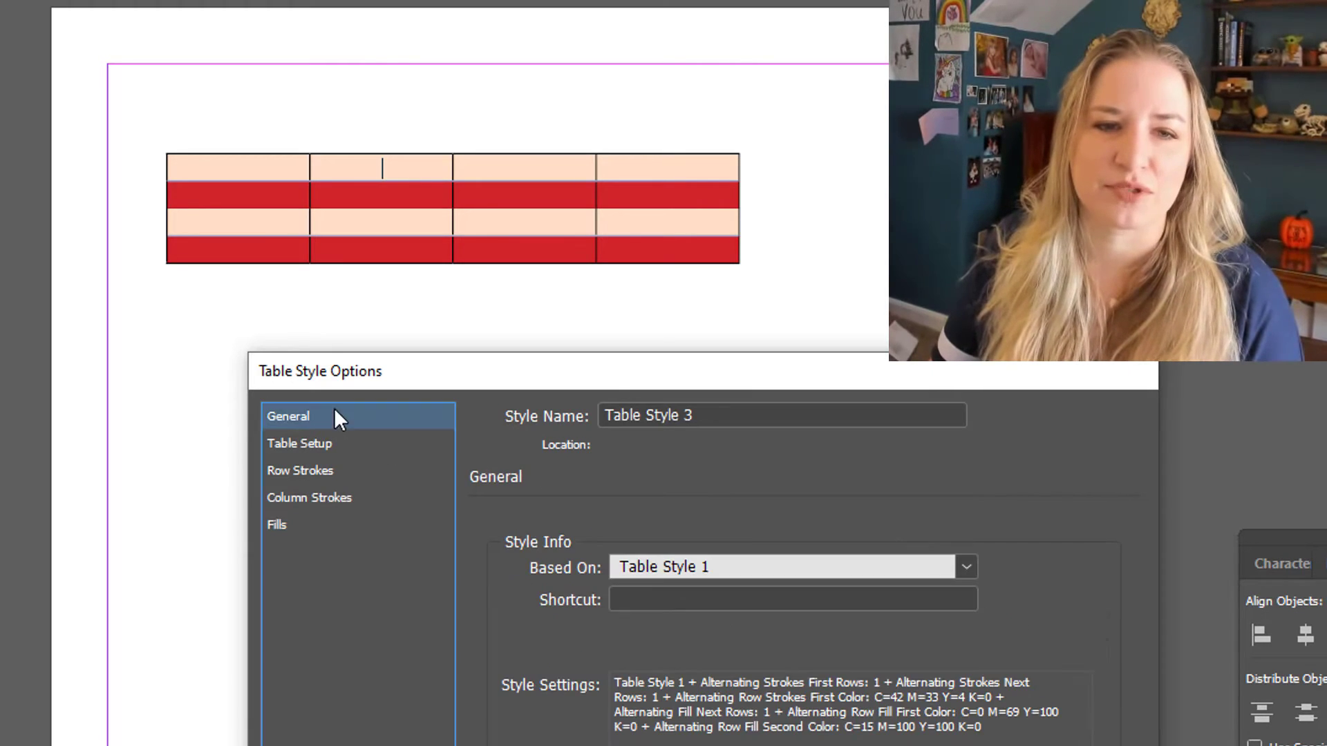
{"action": "left_click", "coordinate": [348, 451]}
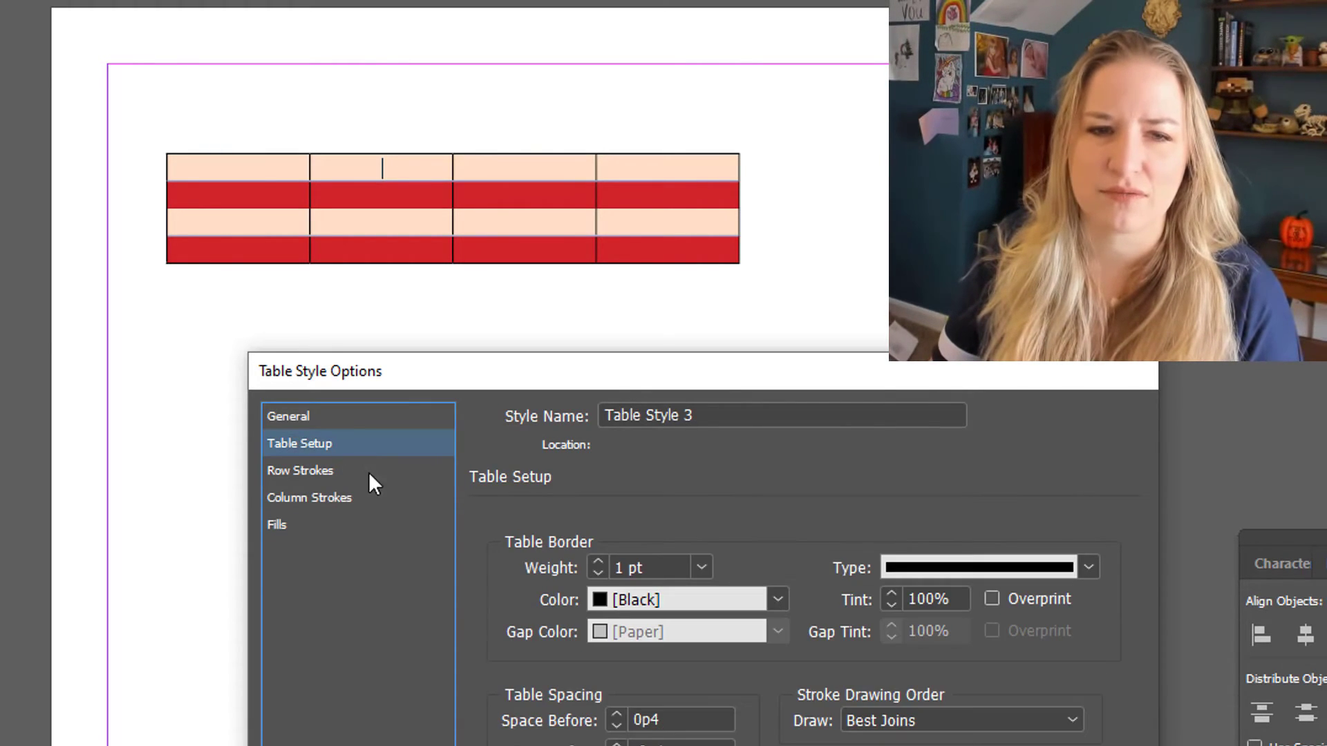
{"action": "left_click", "coordinate": [362, 473]}
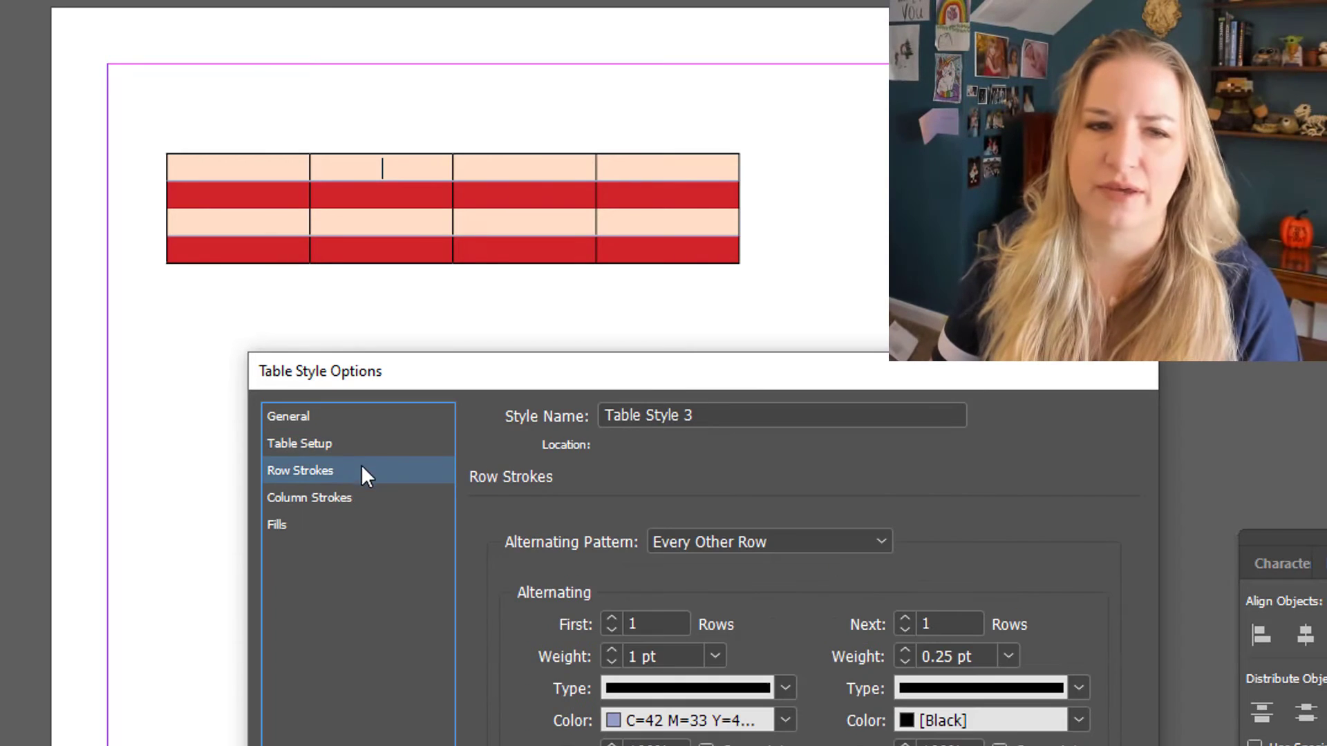
{"action": "left_click", "coordinate": [348, 417]}
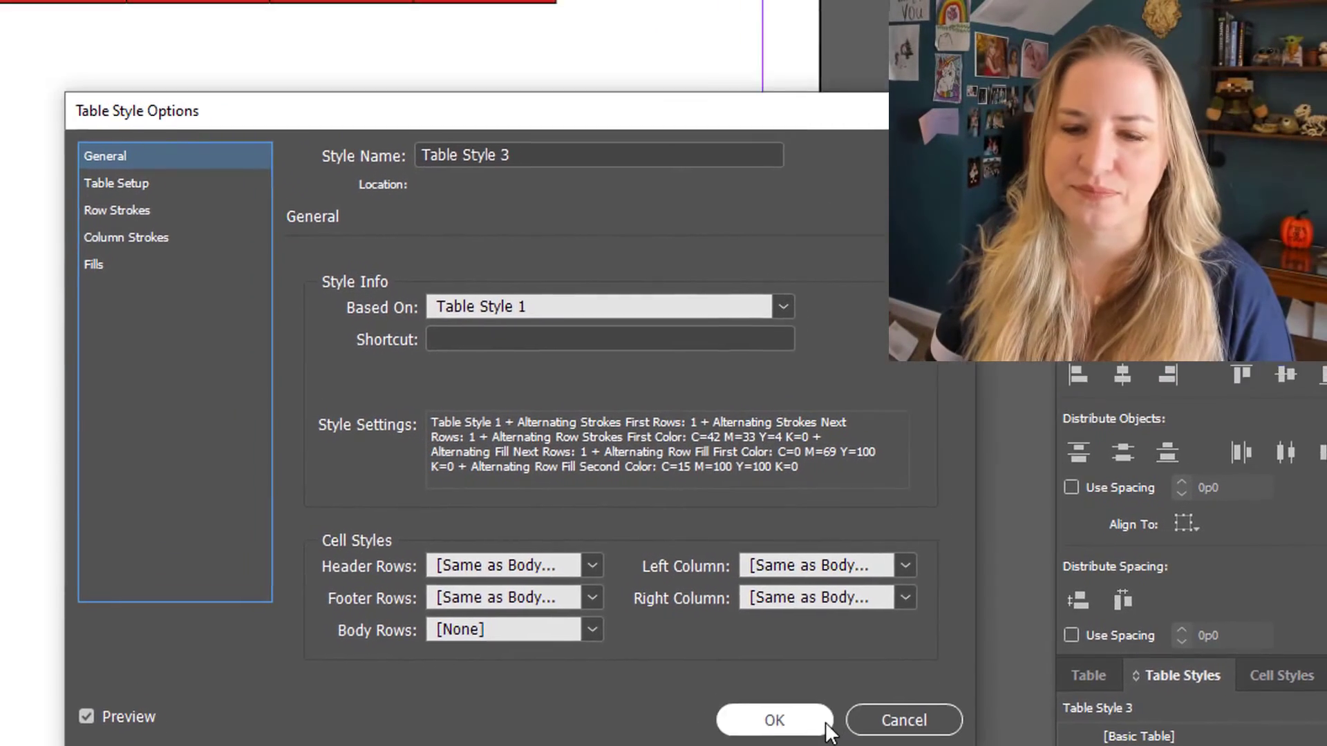
{"action": "left_click", "coordinate": [823, 720]}
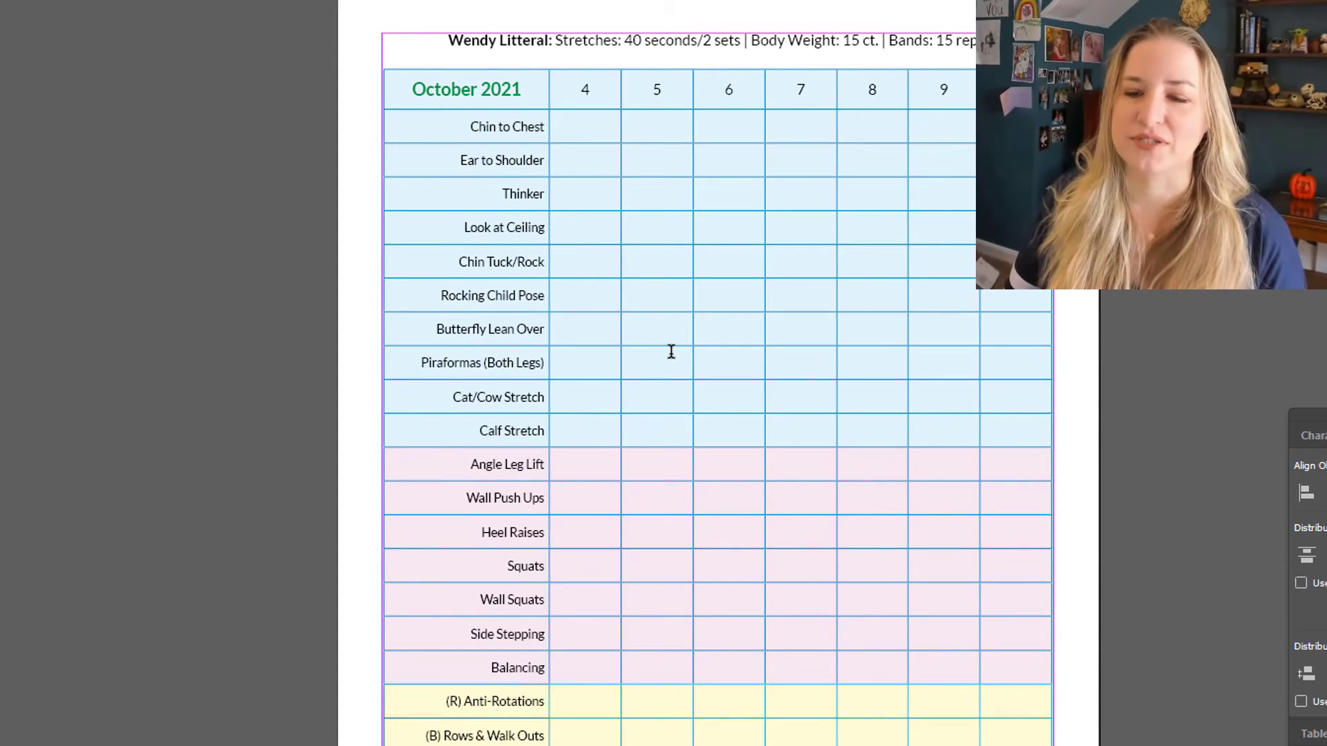
Inspect the general and text settings of the blue cell style for the October 2021 exercise table, leaving the style unmodified
{"action": "left_click_drag", "start_coordinate": [688, 298], "coordinate": [773, 358]}
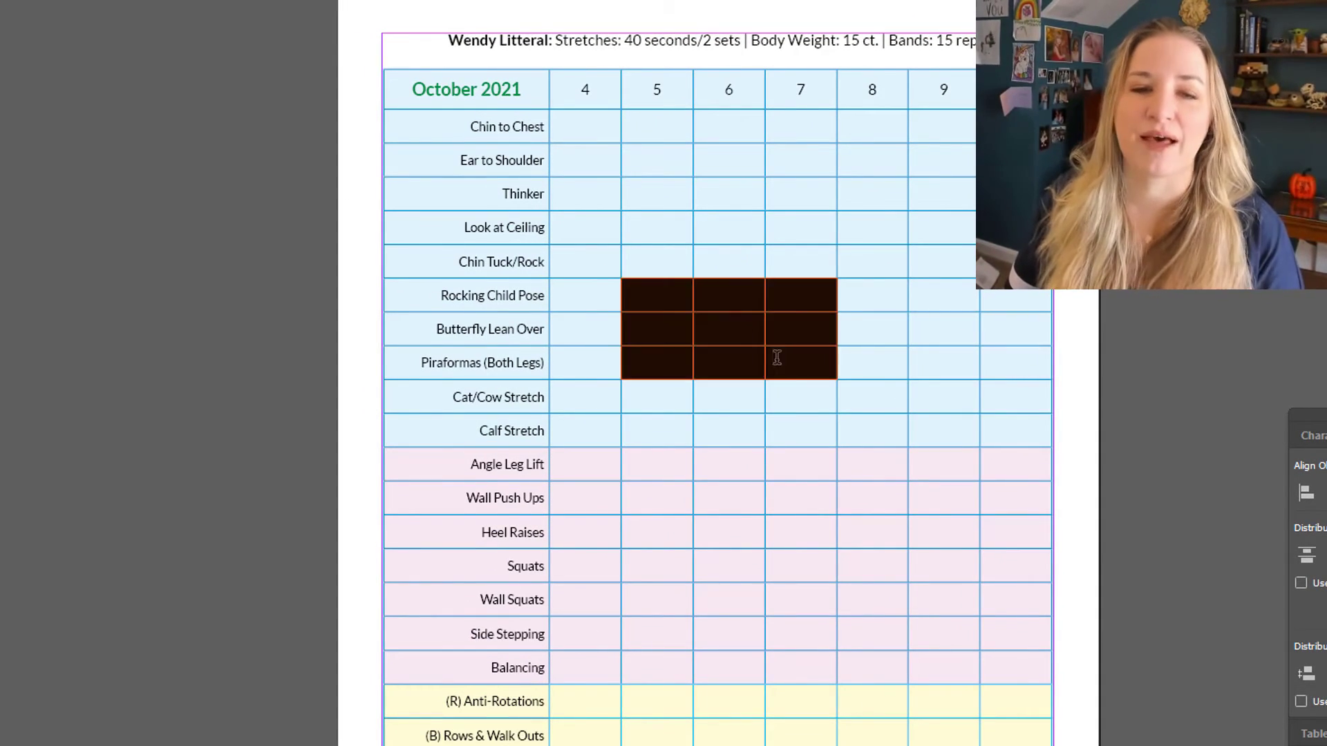
{"action": "left_click", "coordinate": [857, 453]}
{"action": "left_click", "coordinate": [813, 386]}
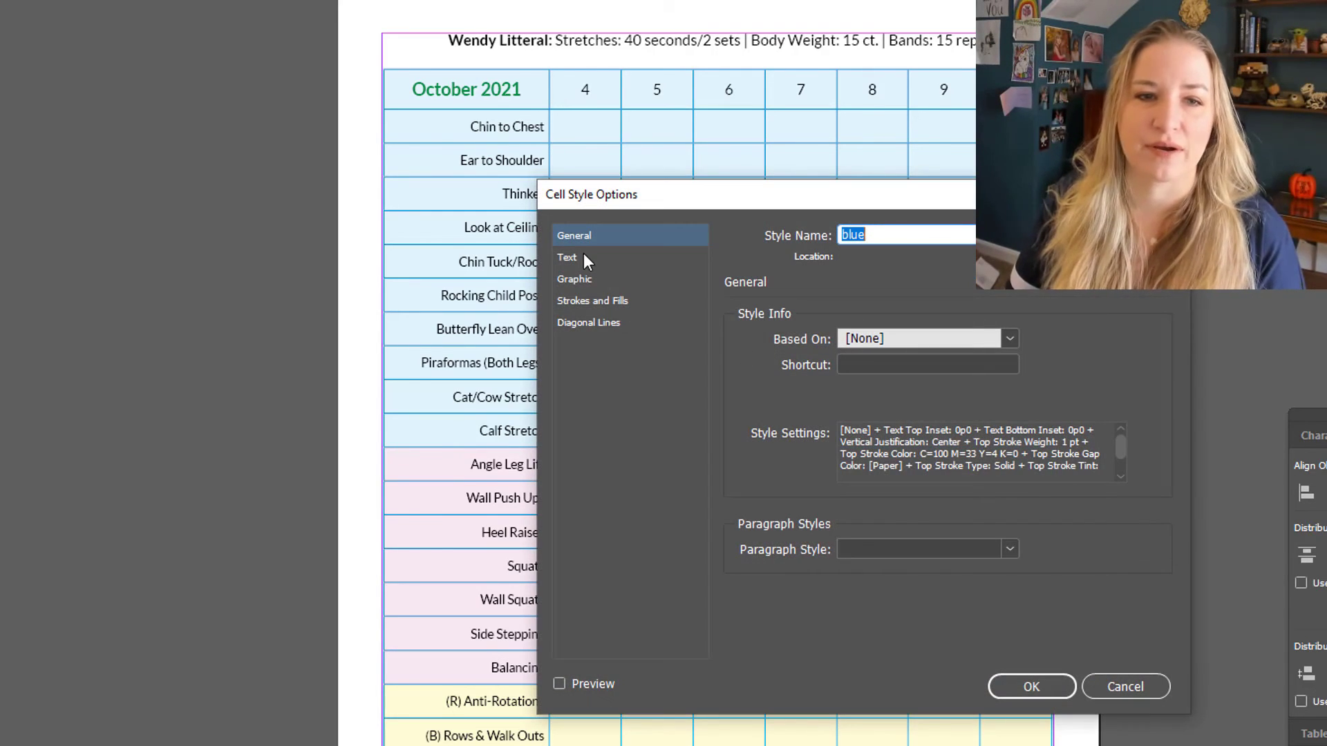
{"action": "left_click", "coordinate": [577, 257]}
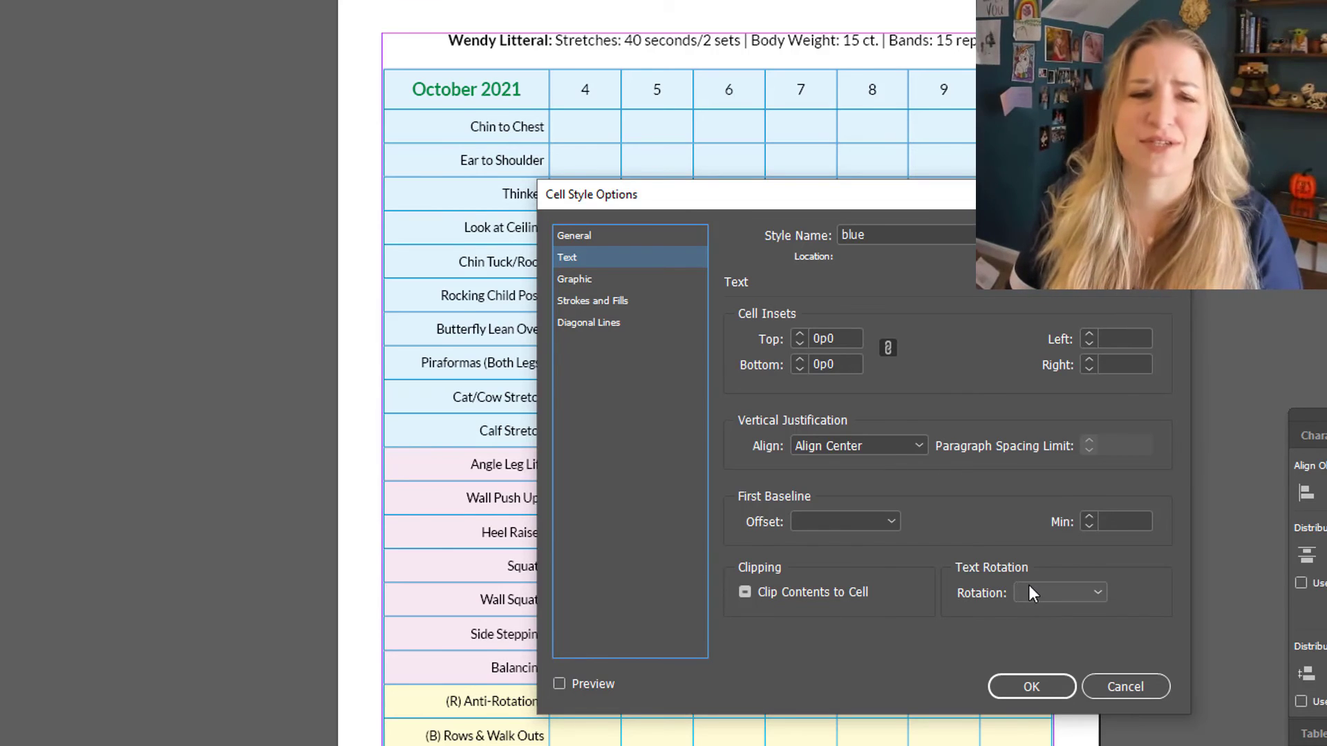
{"action": "key", "text": "Up"}
{"action": "left_click", "coordinate": [1105, 683]}
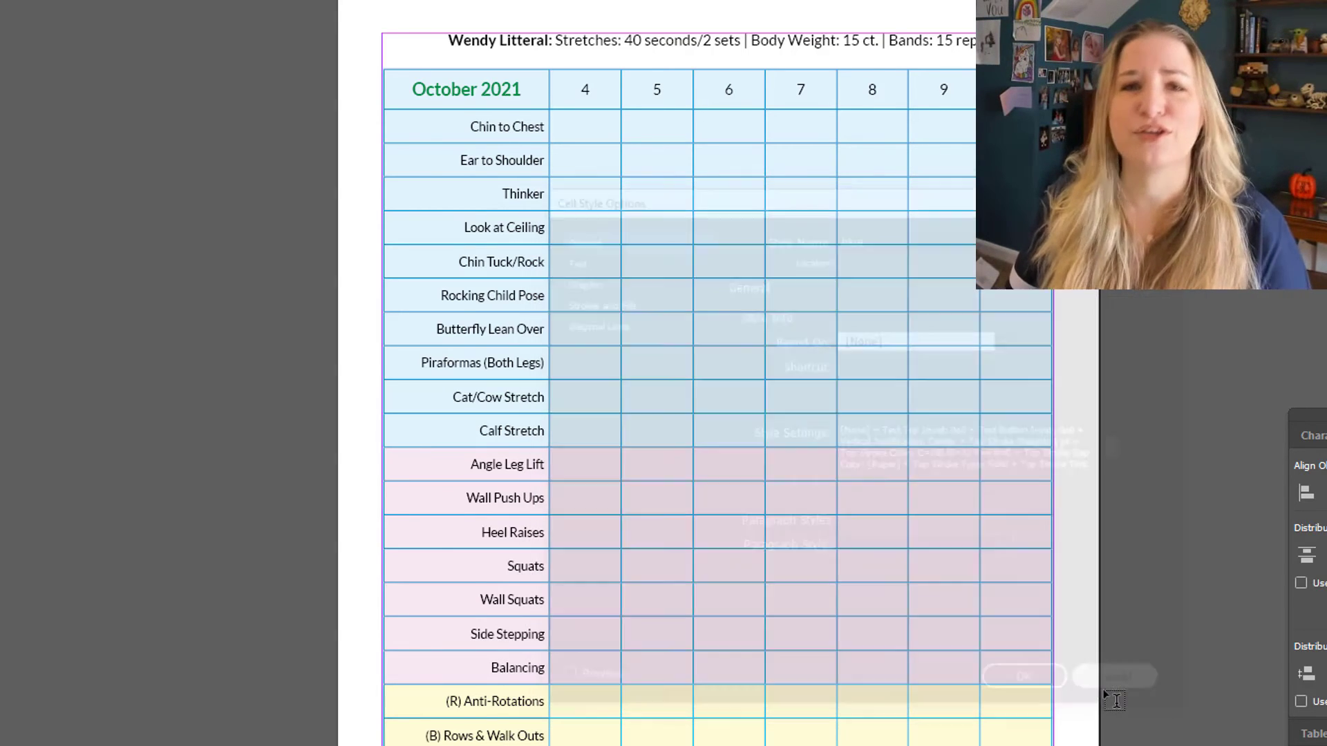